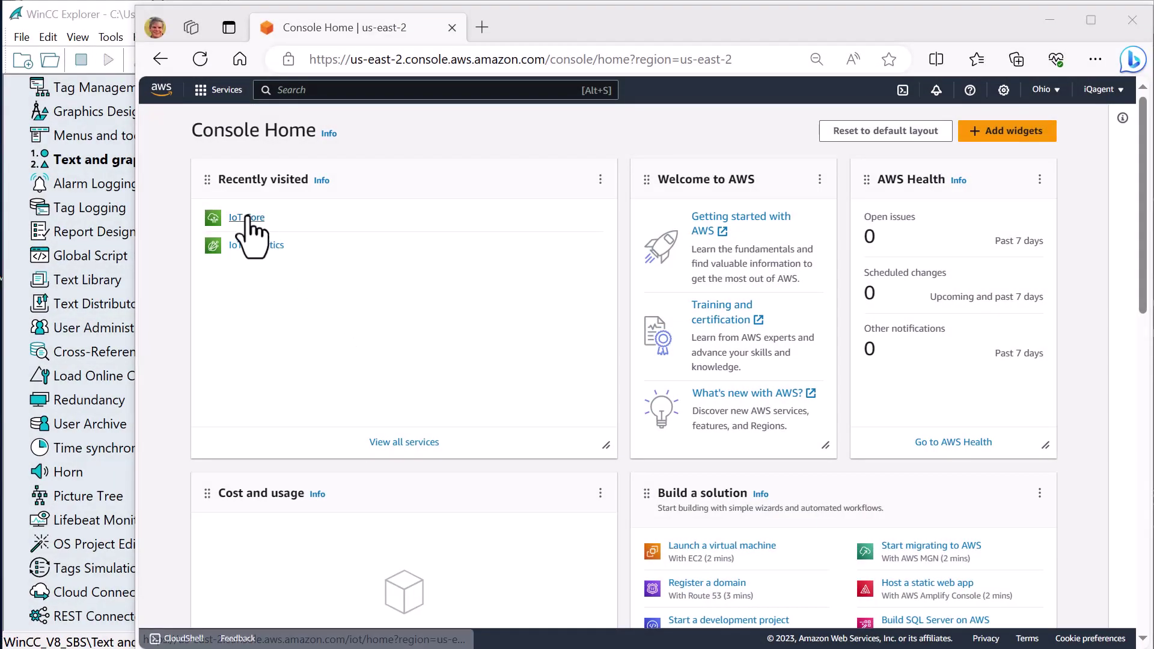
- Review IoT Core's single active certificate and the WinCCCloud policy on the Policies page
left_click(247, 218)
left_click(181, 514)
left_click(214, 553)
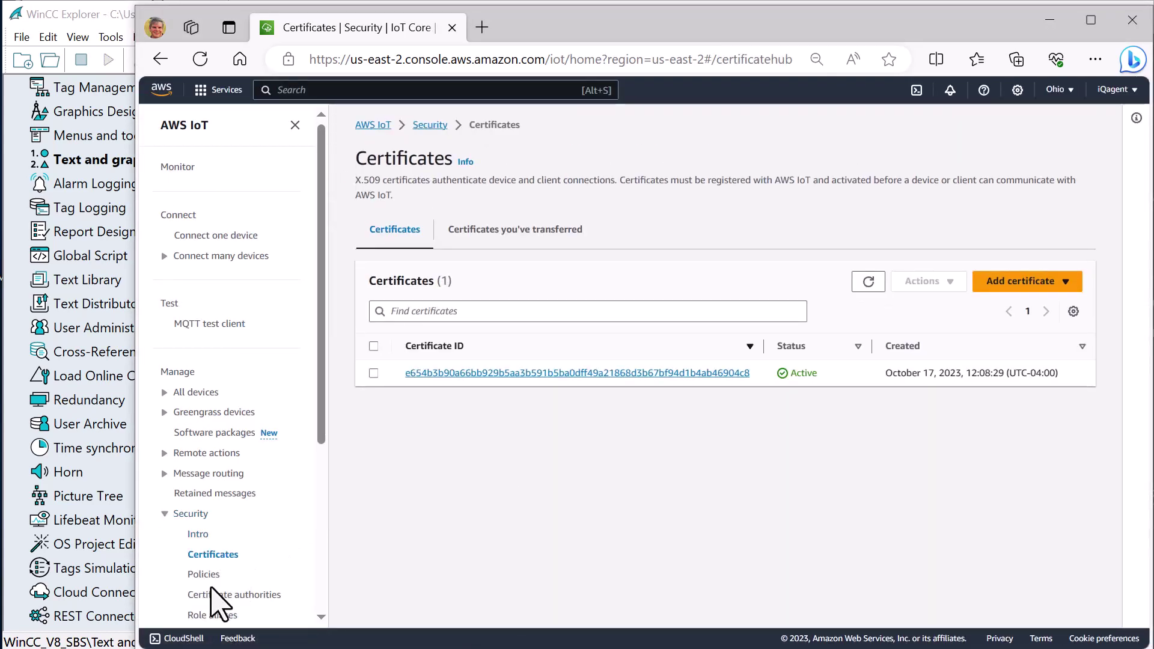
left_click(205, 575)
left_click_drag(320, 442, 335, 586)
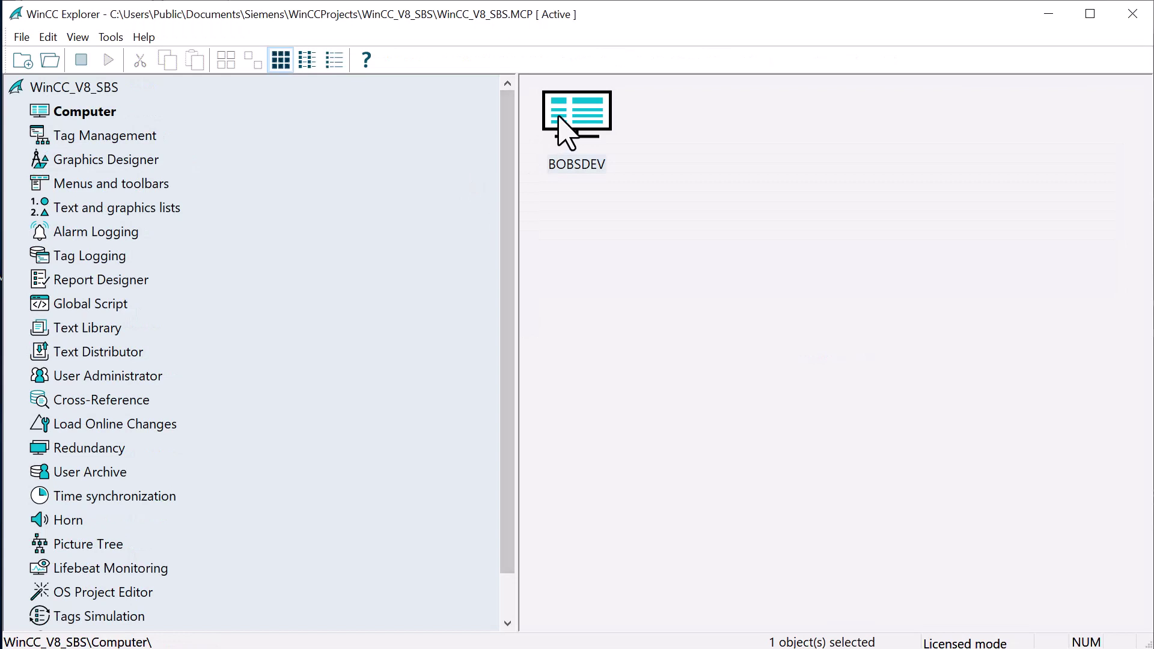
right_click(565, 130)
- Enable Cloud Connector in BOBSDEV's startup list and accept the Cloud Connector configuration
left_click(603, 211)
left_click(418, 71)
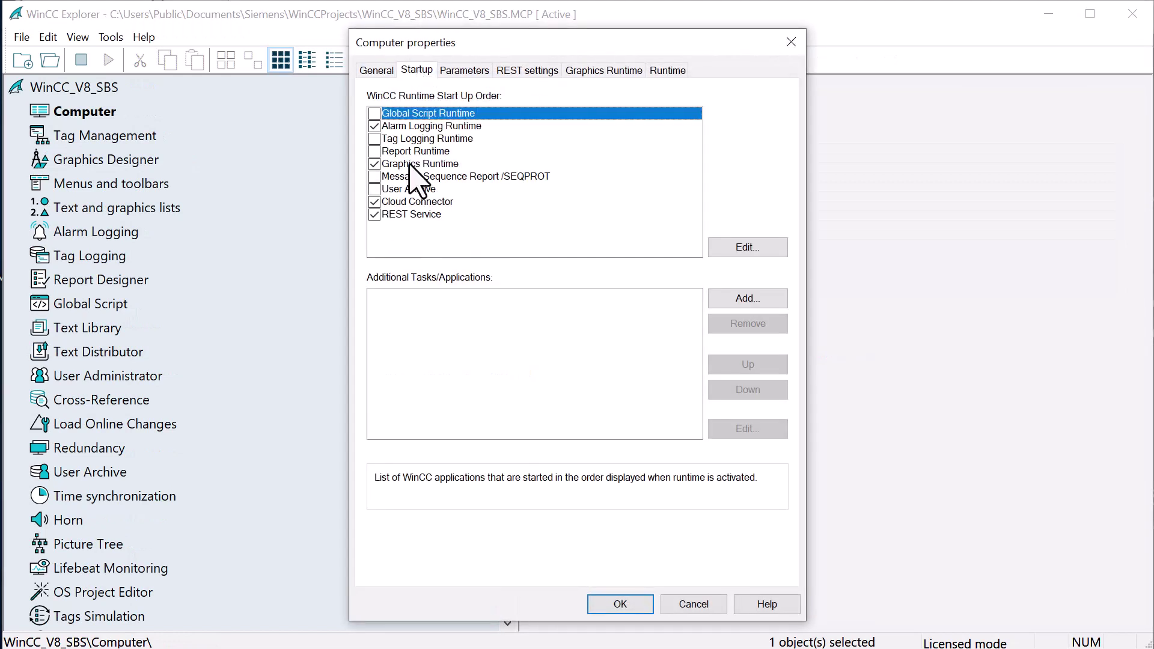
left_click(413, 202)
left_click(622, 604)
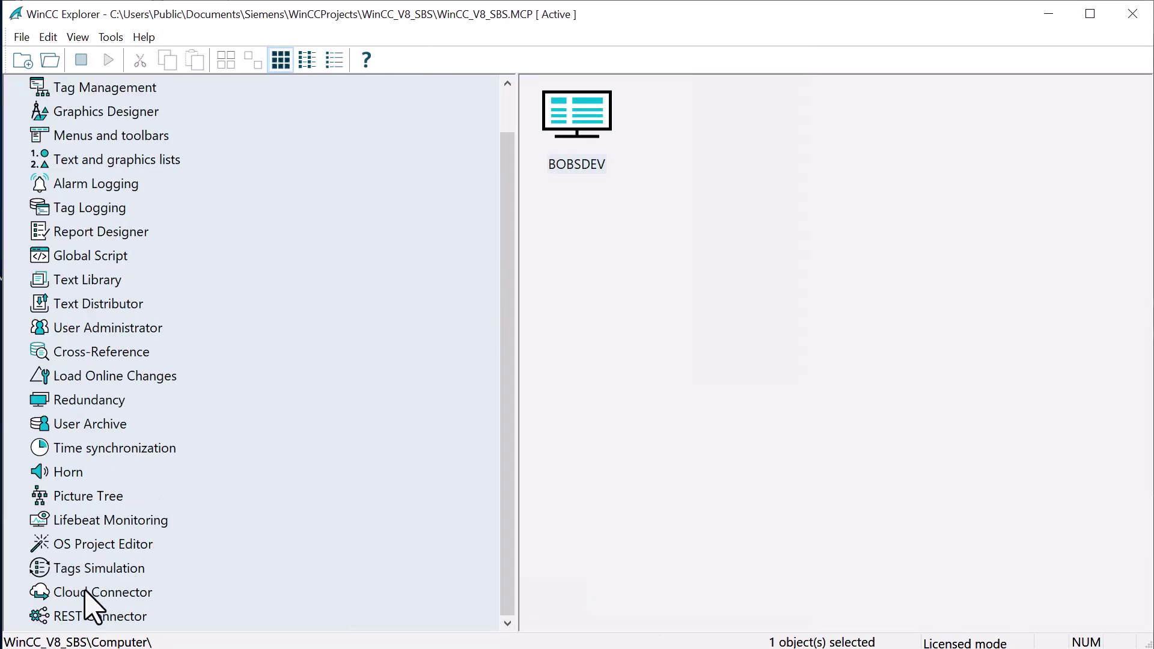
double_click(94, 593)
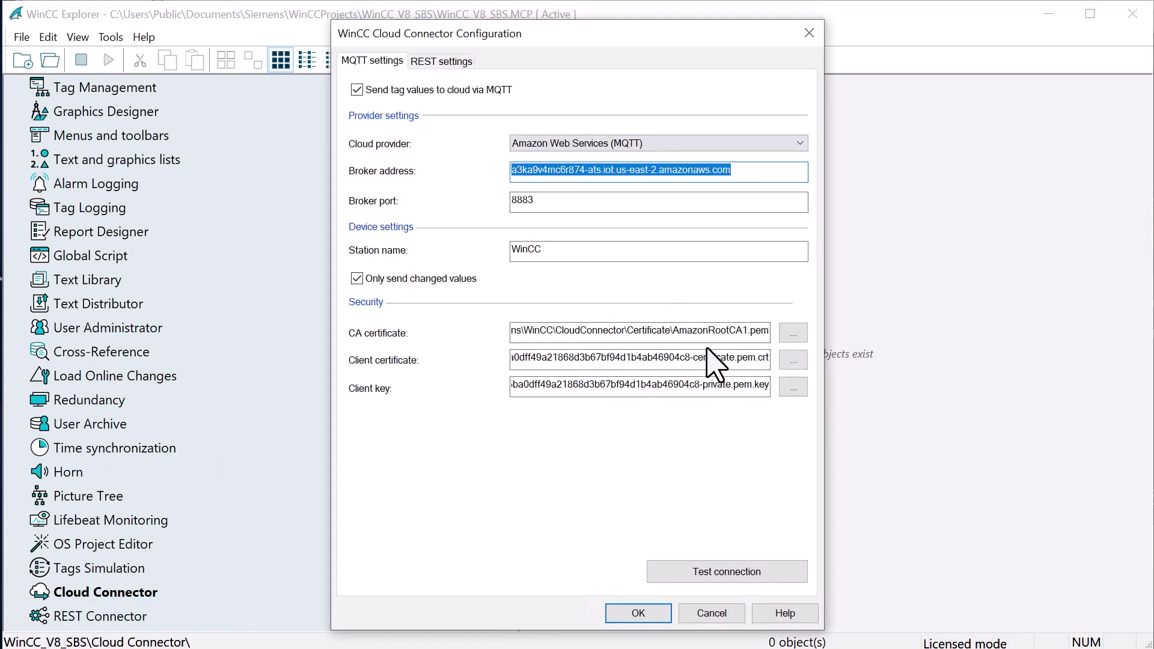
left_click(639, 613)
- Confirm in Tag Management that Mix_Tank_Level is WinCC Cloud-enabled with a 5 s cycle
left_click(134, 90)
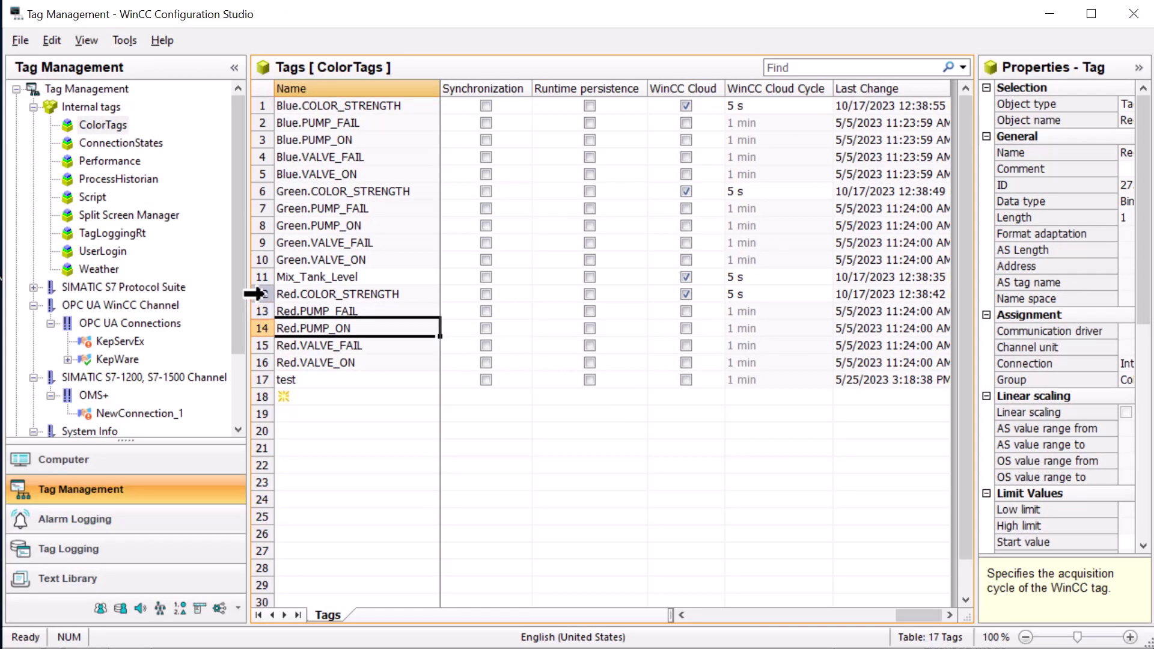
left_click(259, 277)
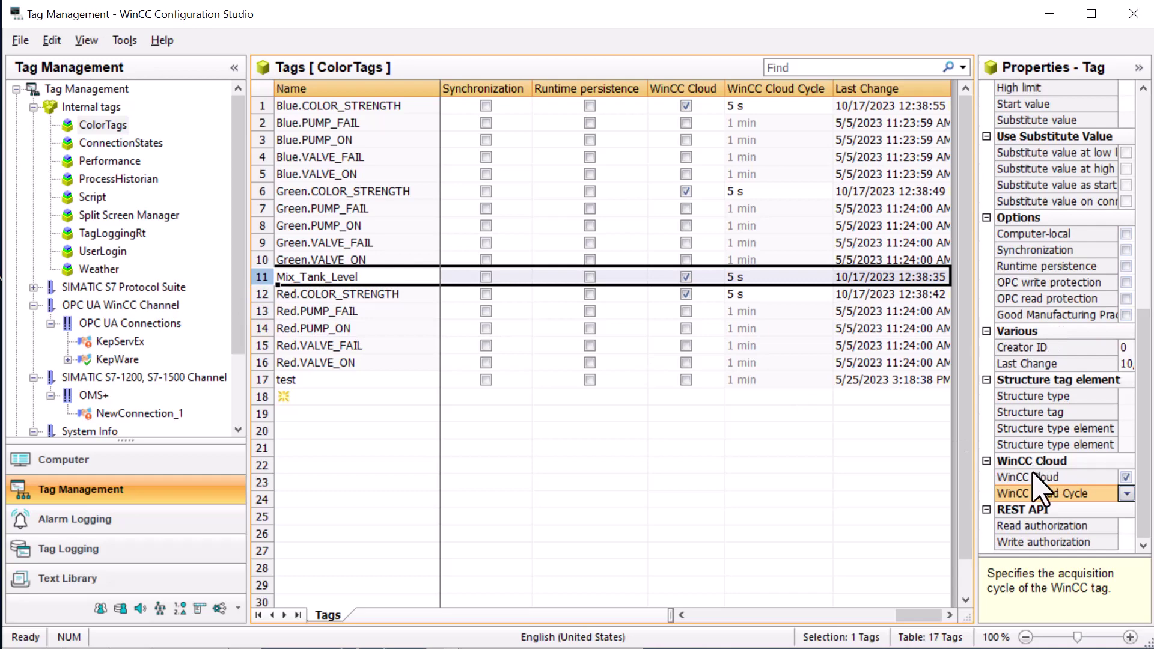
left_click(1040, 478)
left_click(1040, 494)
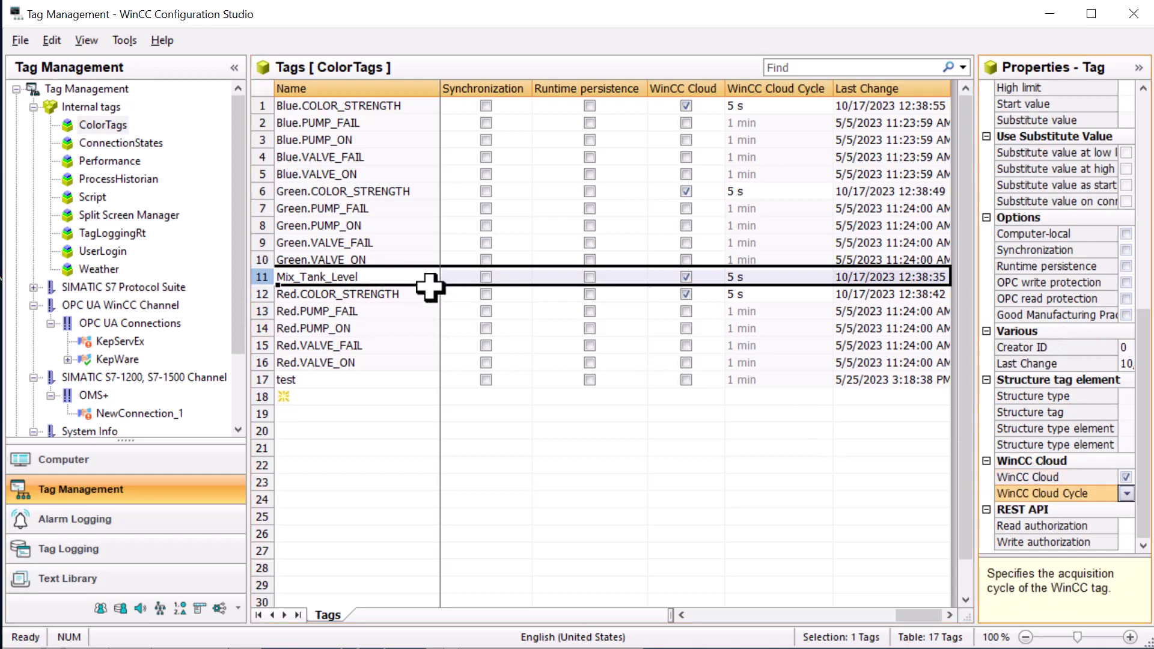
left_click(268, 191)
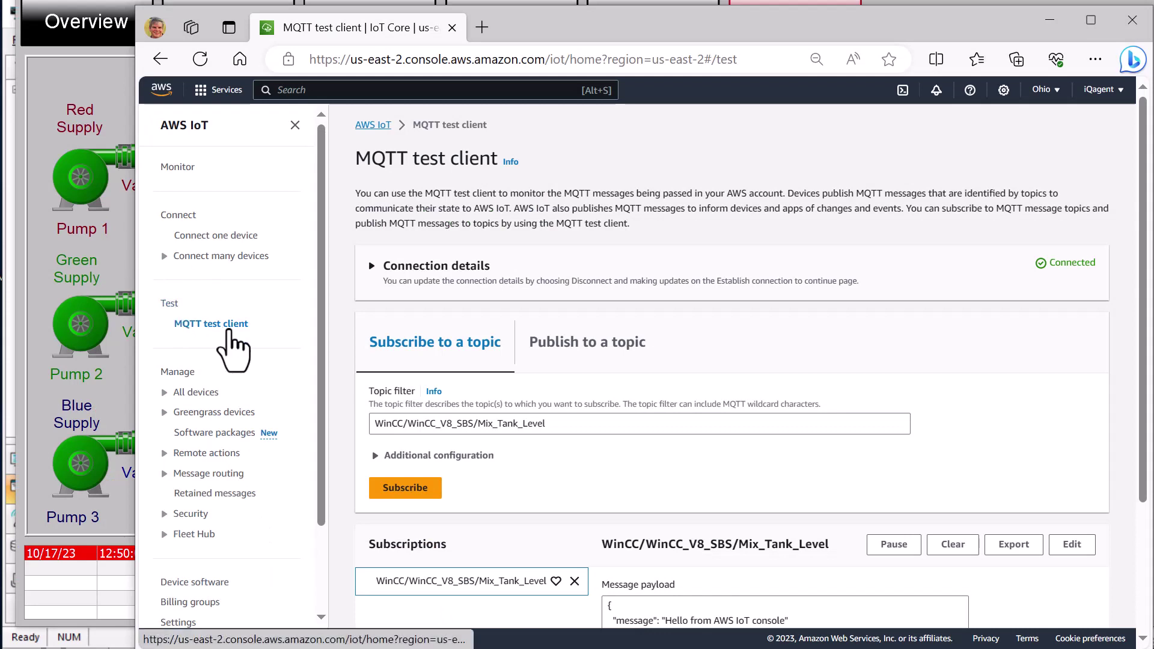
scroll(603, 441, "down", 3)
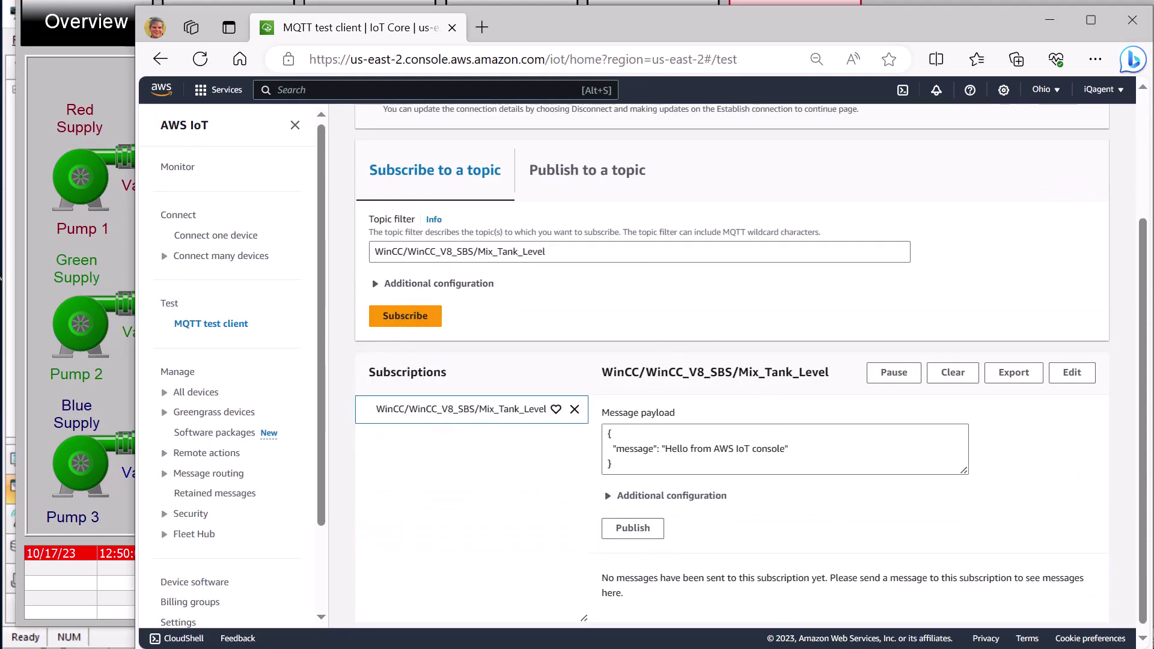
- Lower Mix Tank 1's level to 23 in WinCC Runtime, then check the MQTT test client
key("alt+Tab")
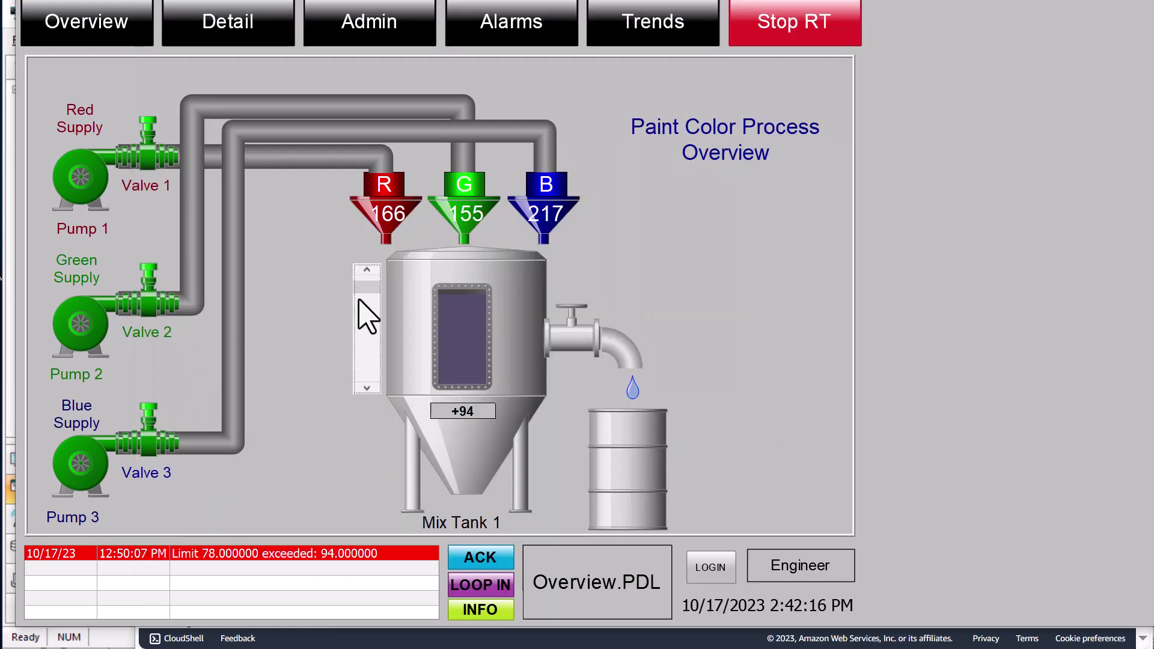
left_click(374, 359)
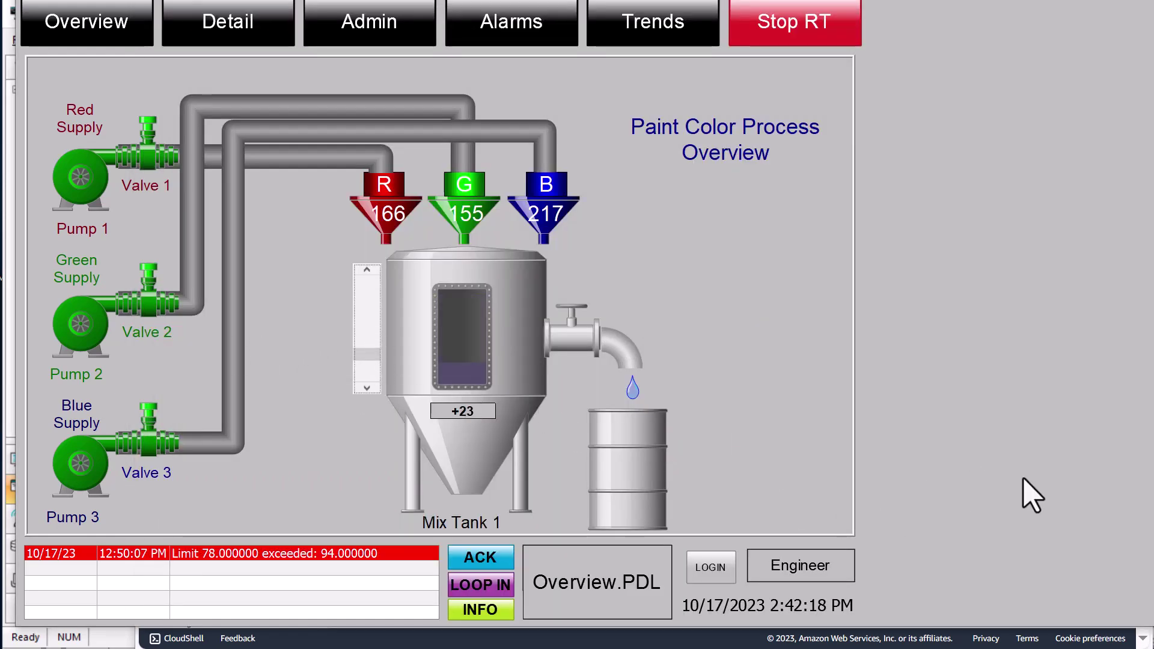
key("alt+Tab")
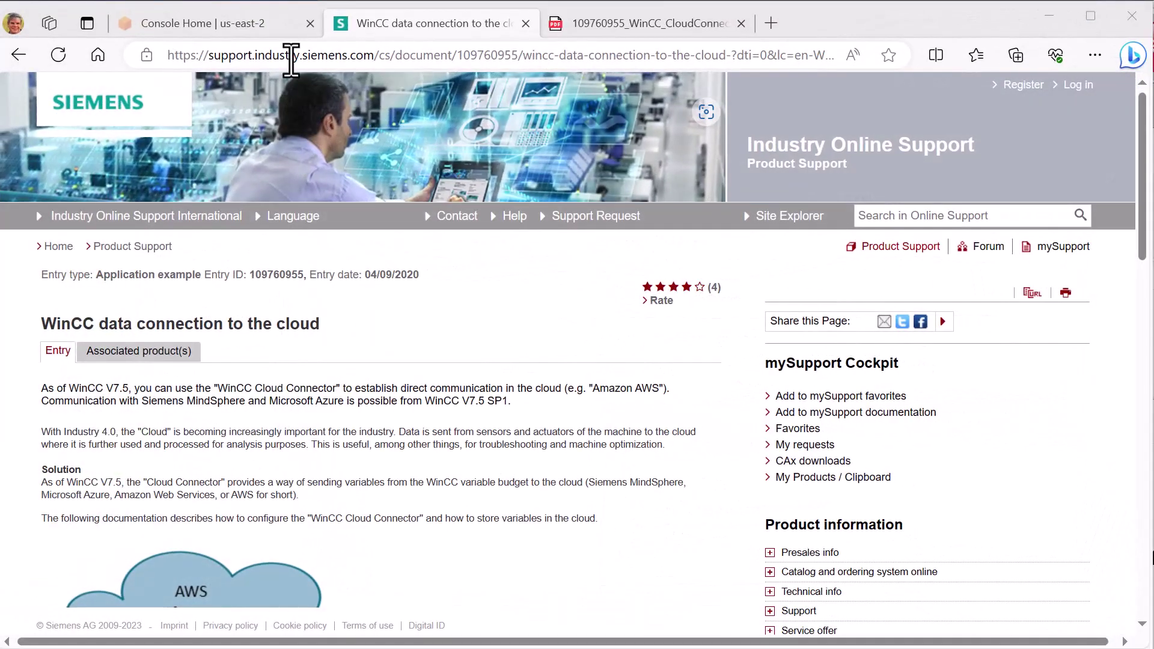
left_click(290, 60)
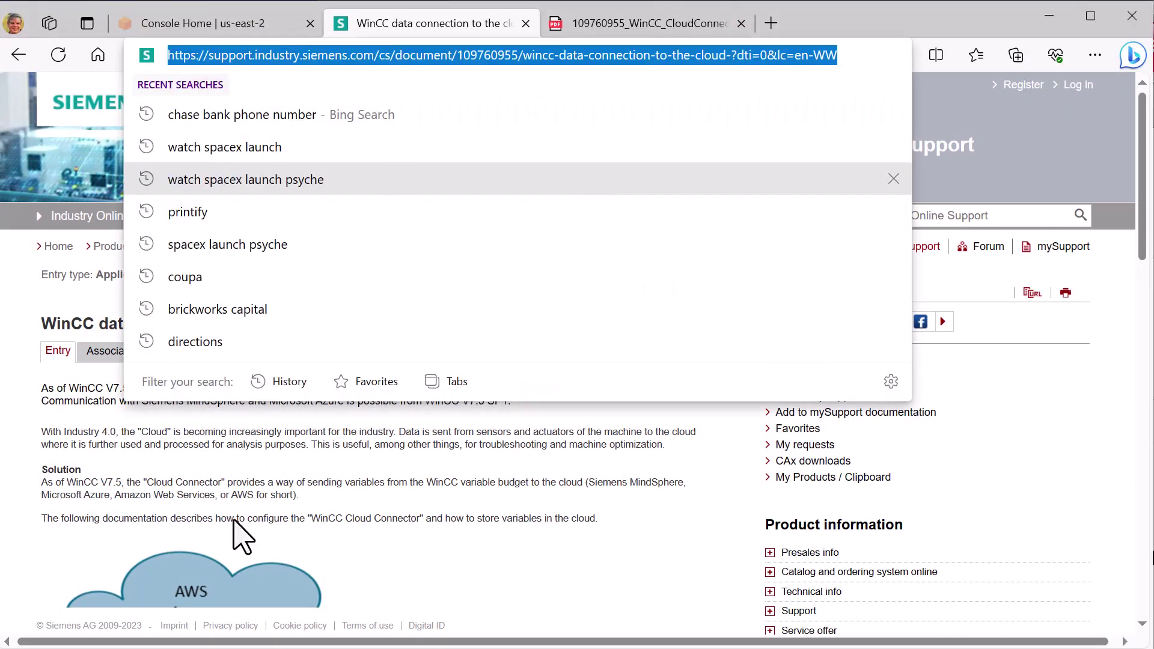
left_click(225, 484)
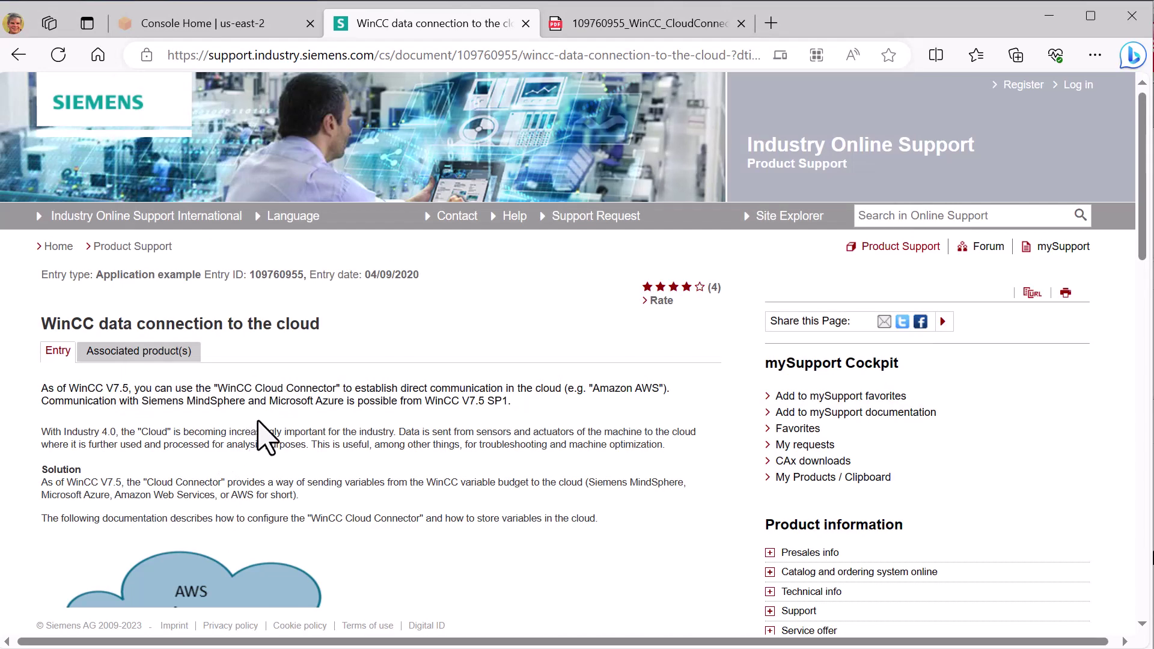
scroll(259, 436, "down", 3)
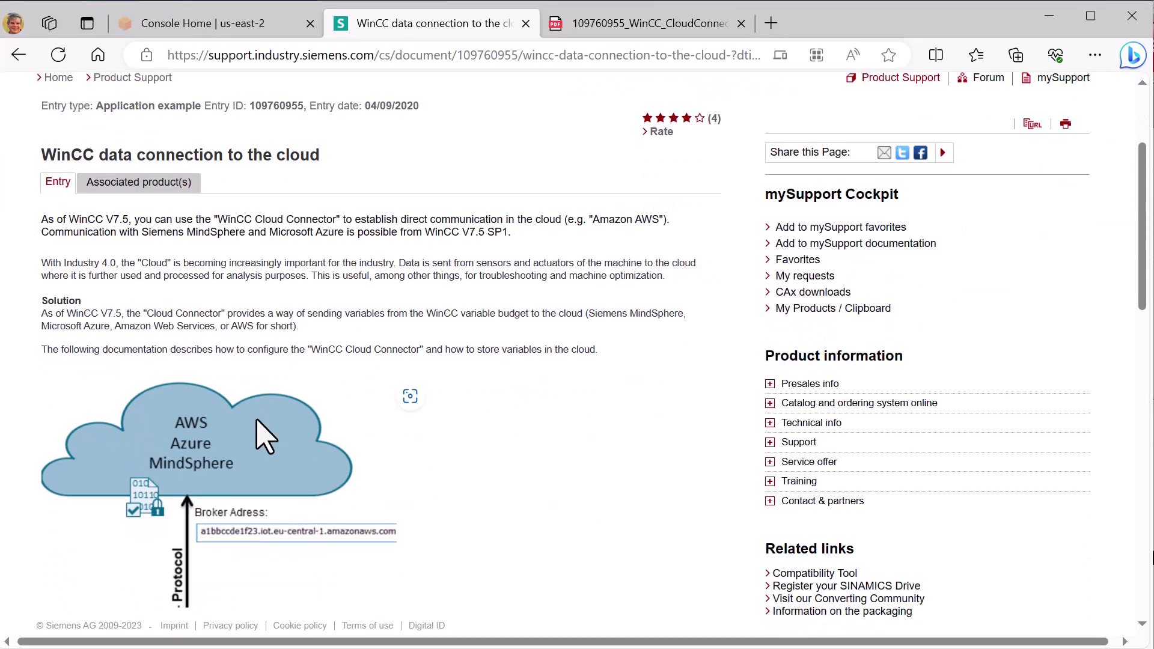
scroll(259, 436, "down", 5)
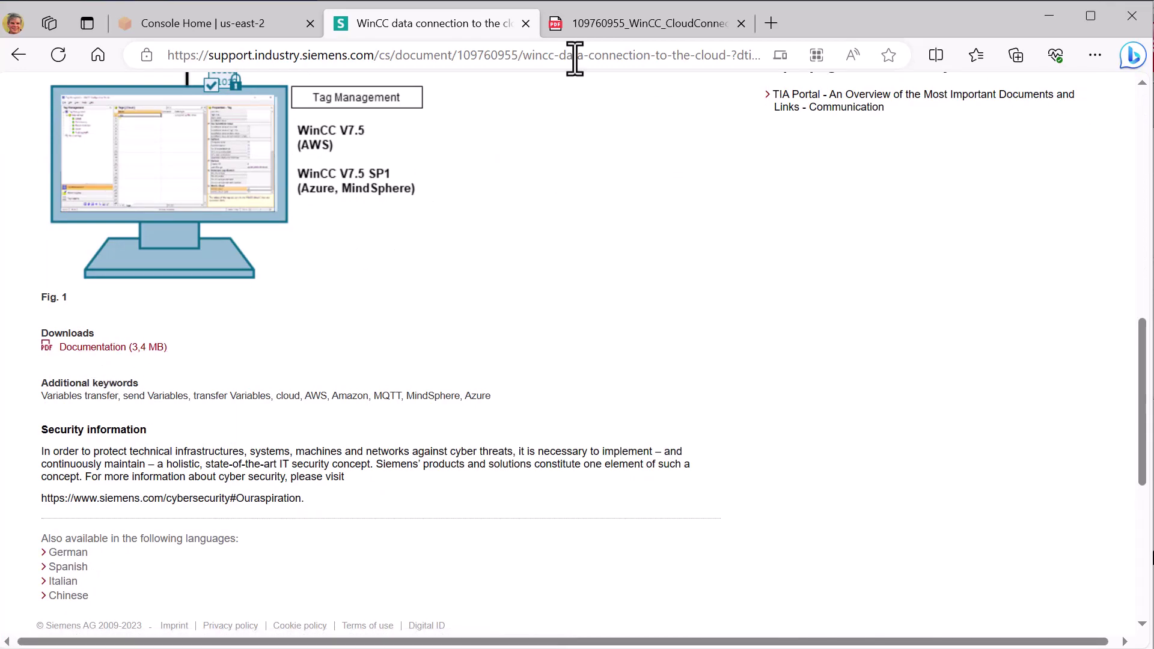
- Browse the table of contents on page 3 of the WinCC CloudConnector PDF
left_click(578, 35)
scroll(631, 412, "down", 8)
scroll(619, 412, "down", 10)
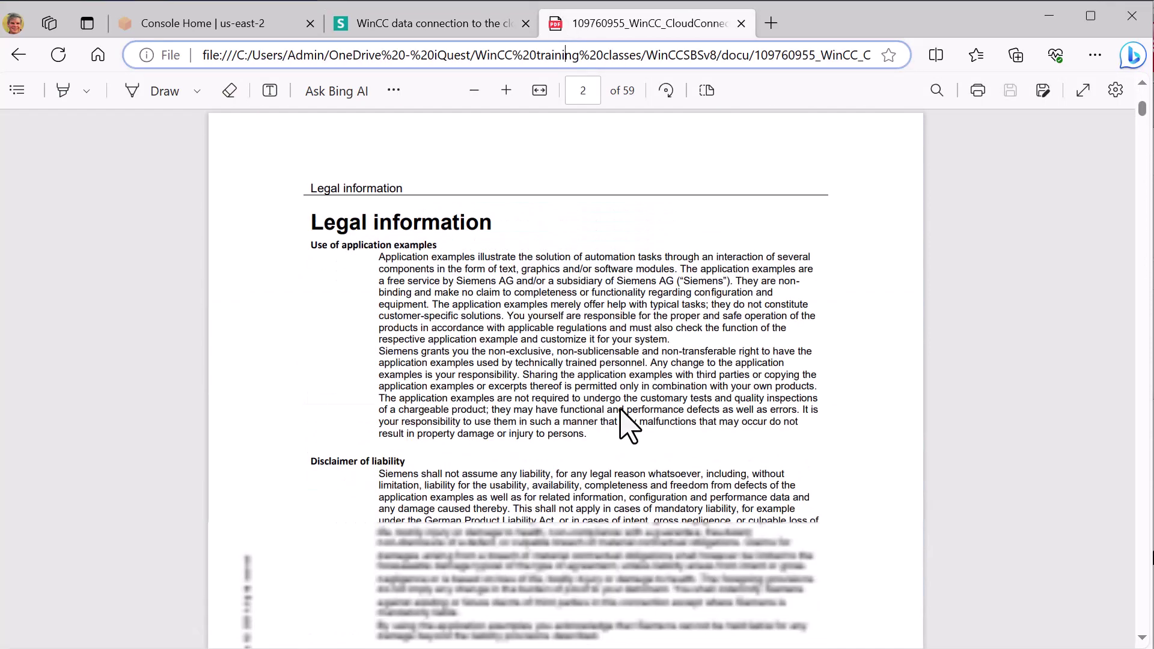
scroll(627, 416, "down", 10)
scroll(628, 421, "down", 4)
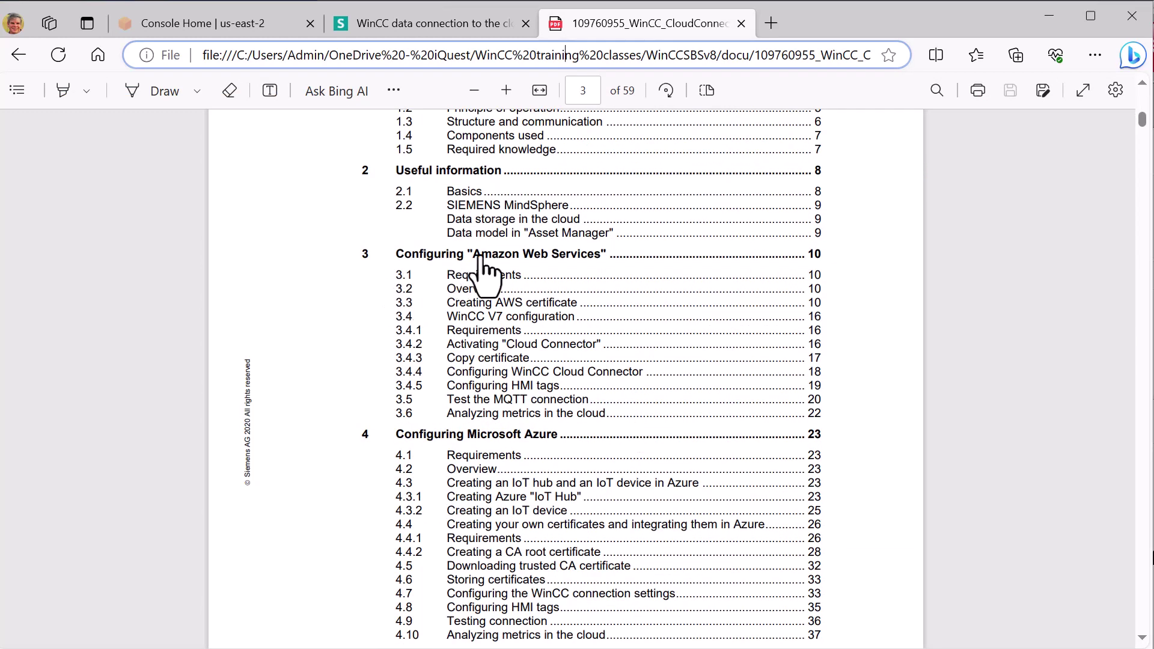
scroll(568, 401, "down", 1)
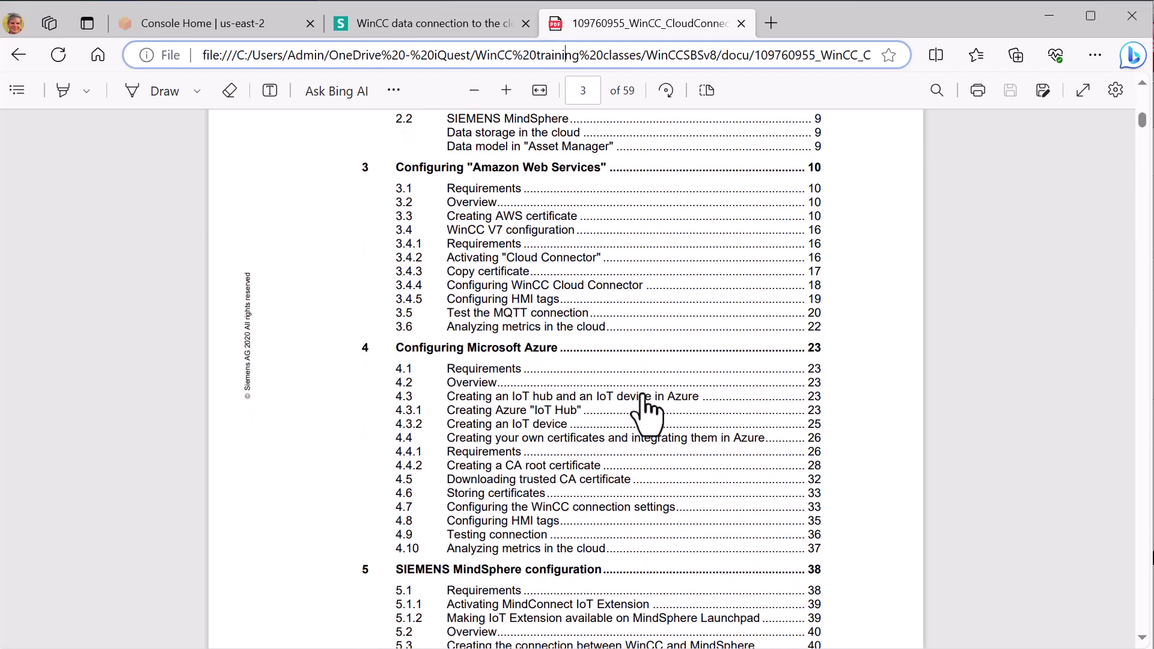
scroll(480, 433, "down", 3)
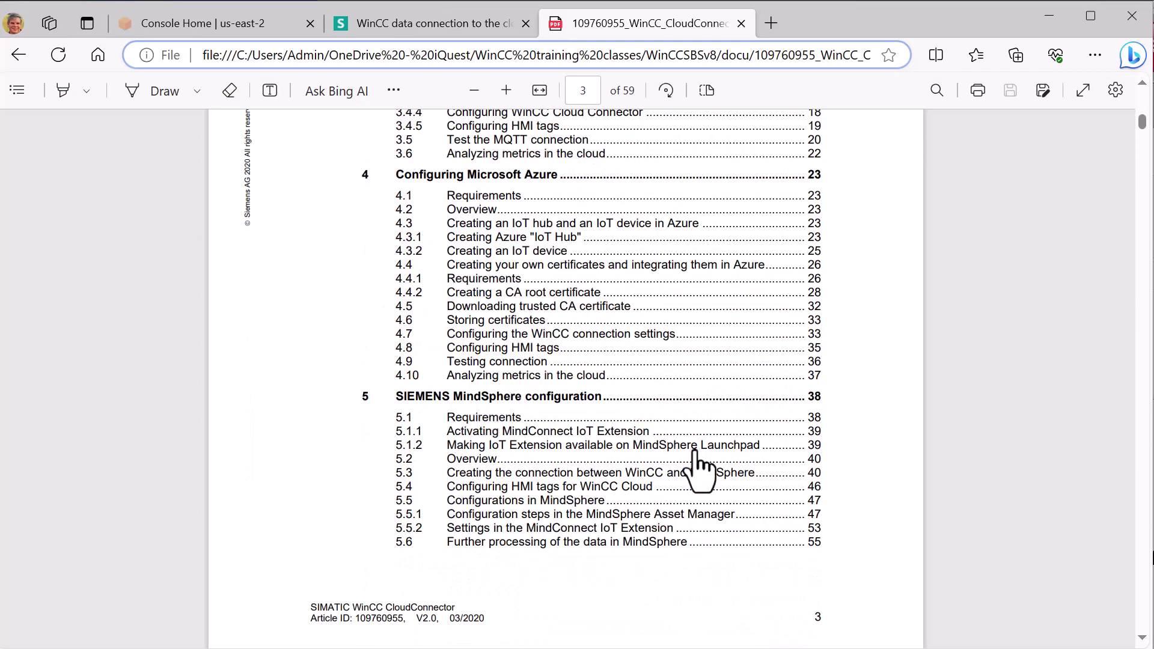
scroll(699, 470, "down", 1)
scroll(700, 471, "up", 1)
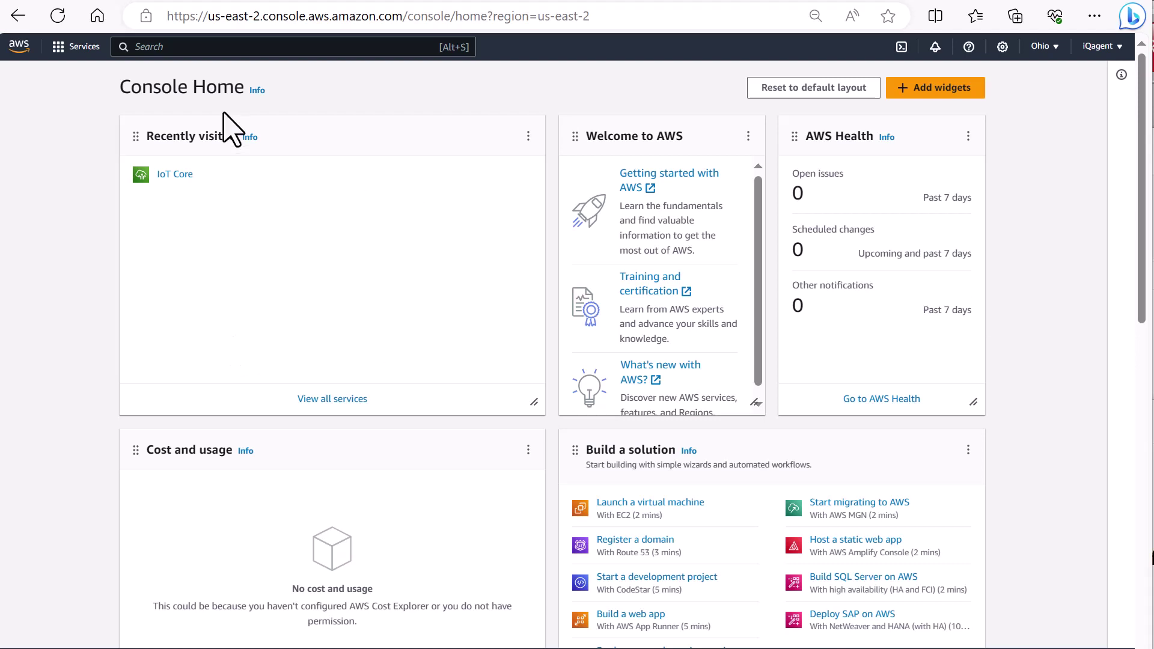
- Go to IoT Core's empty Certificates list in the Ohio (us-east-2) region
left_click(64, 49)
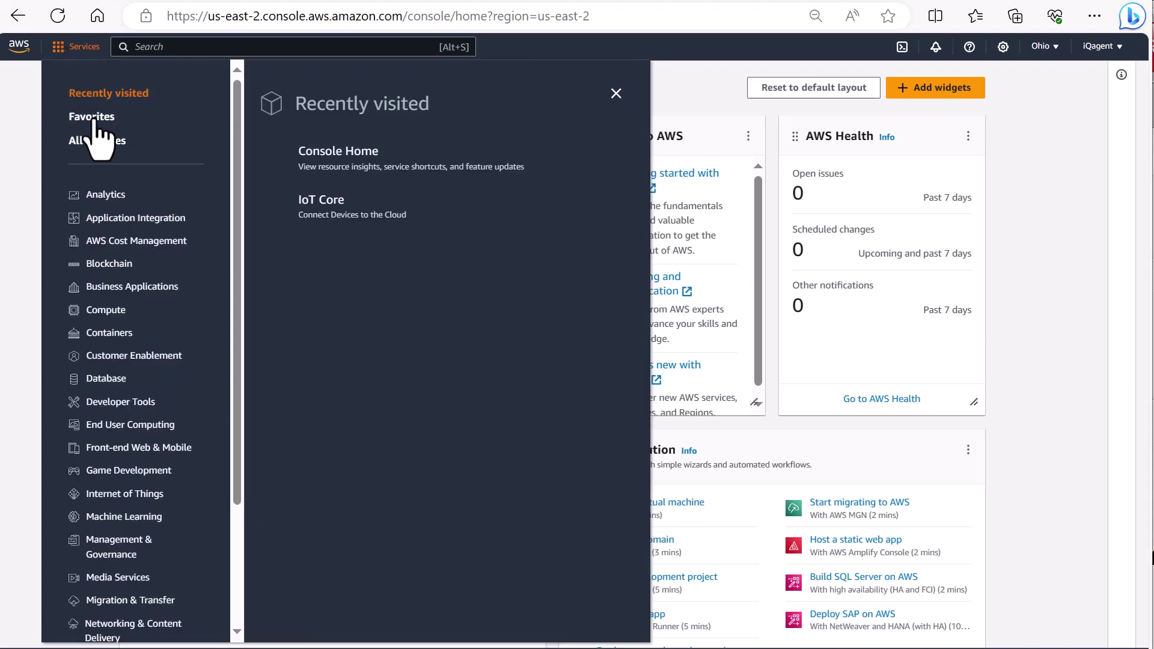
left_click(130, 499)
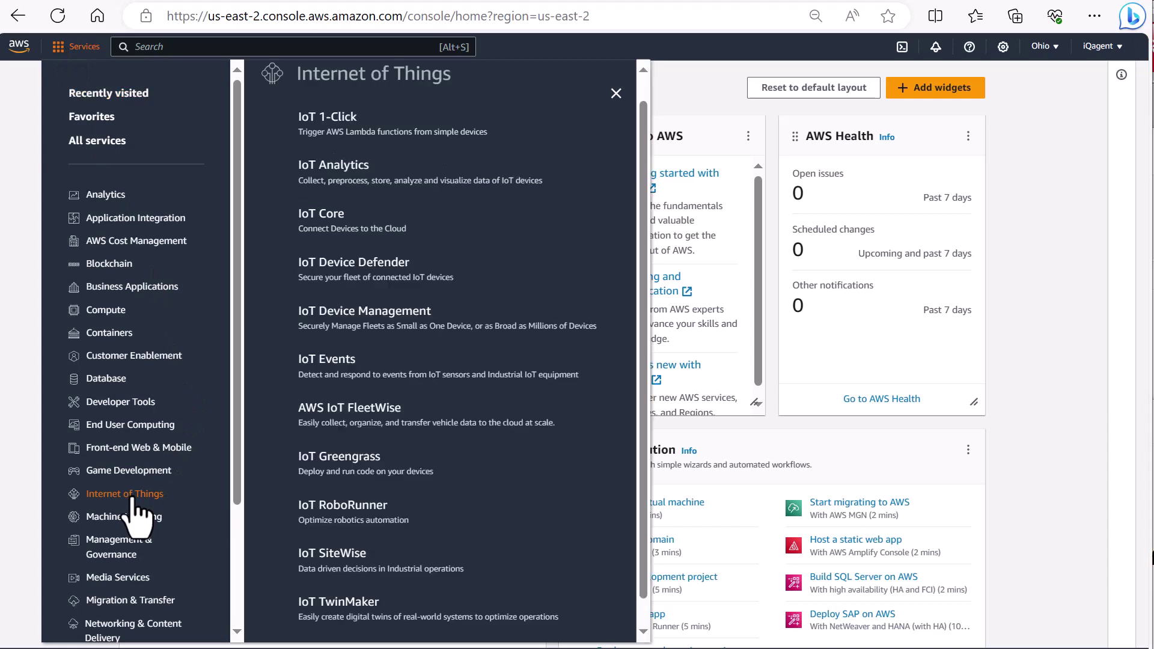
left_click(320, 215)
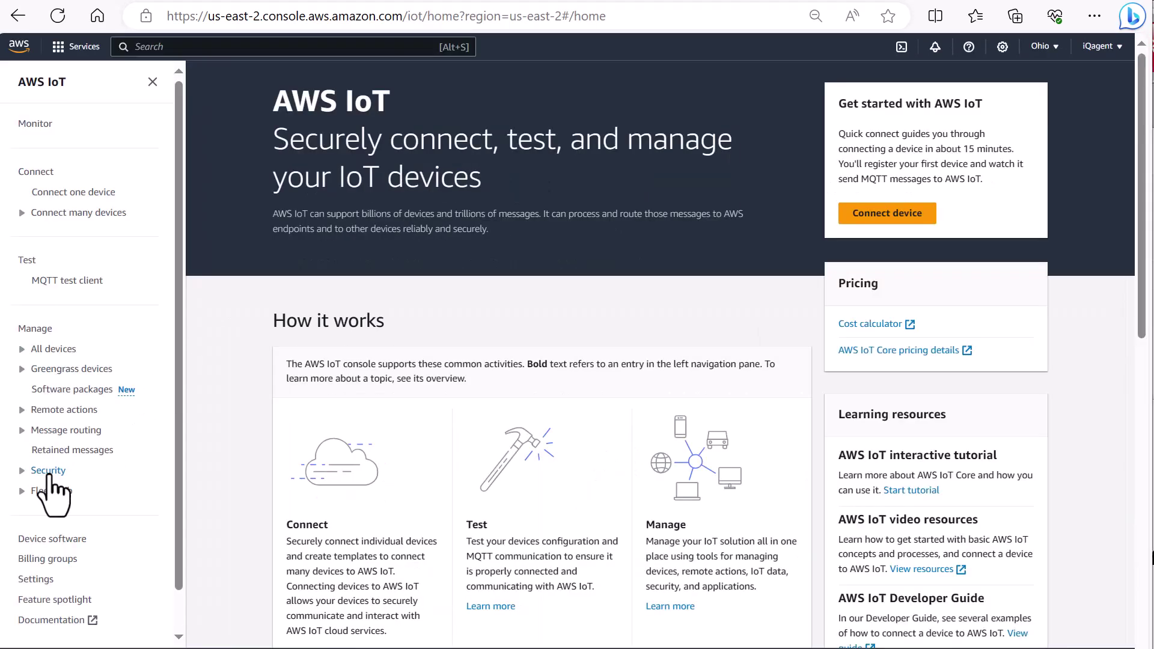
left_click(42, 471)
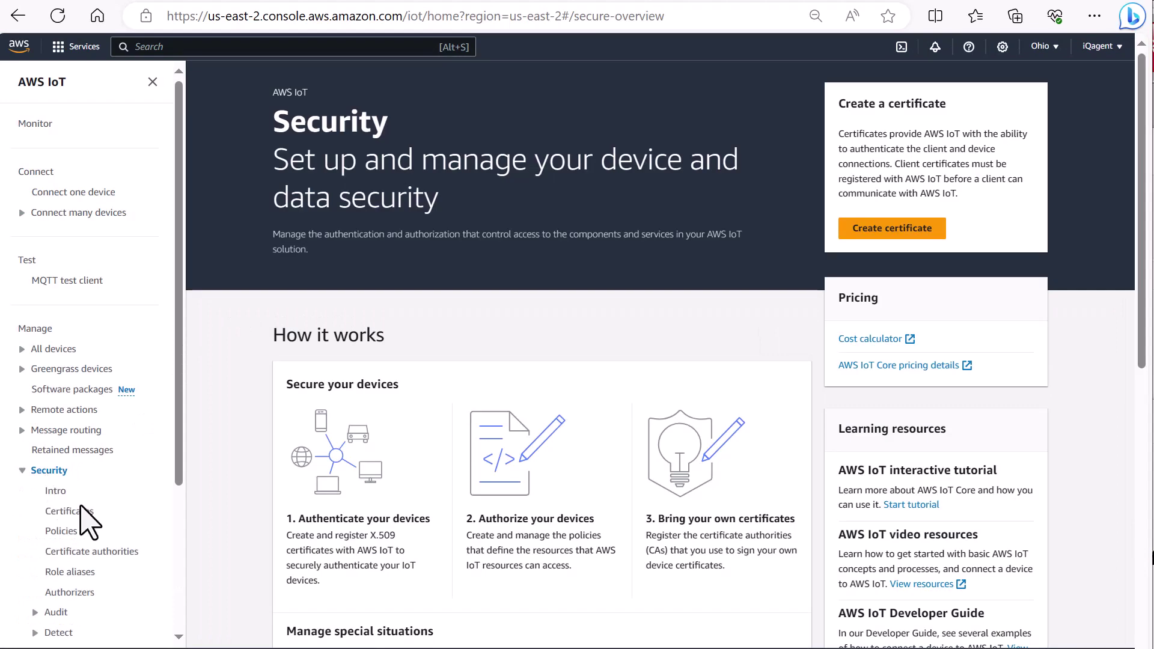
left_click(71, 512)
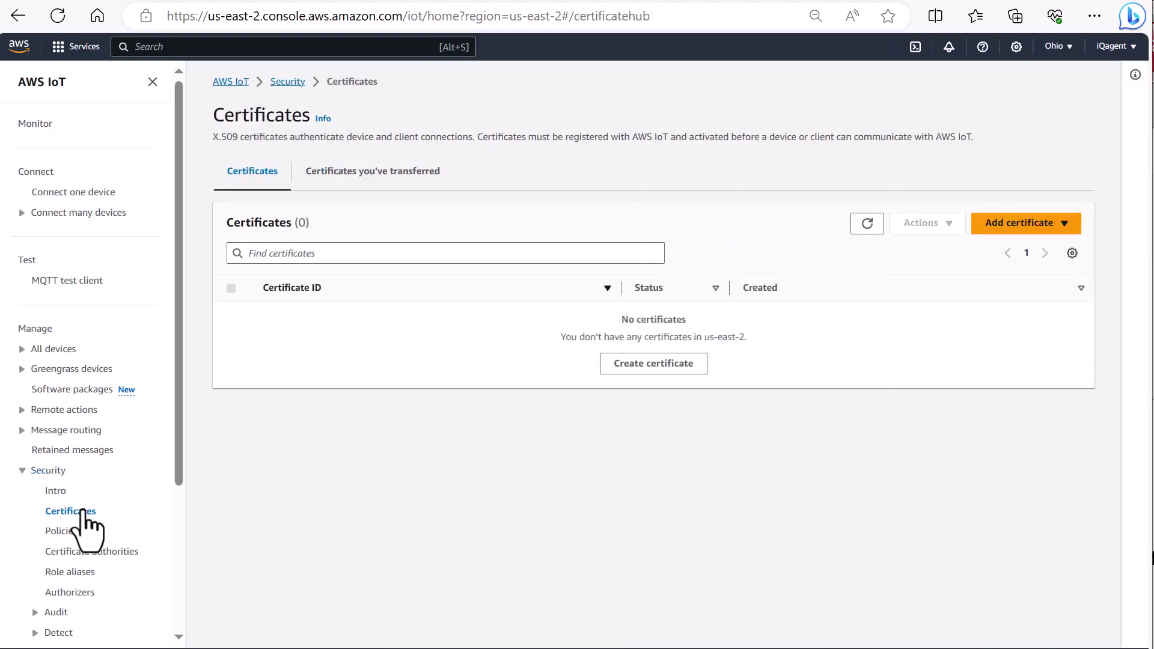
- Create a certificate and download its device certificate, public and private keys, and RSA/ECC root CAs
left_click(631, 372)
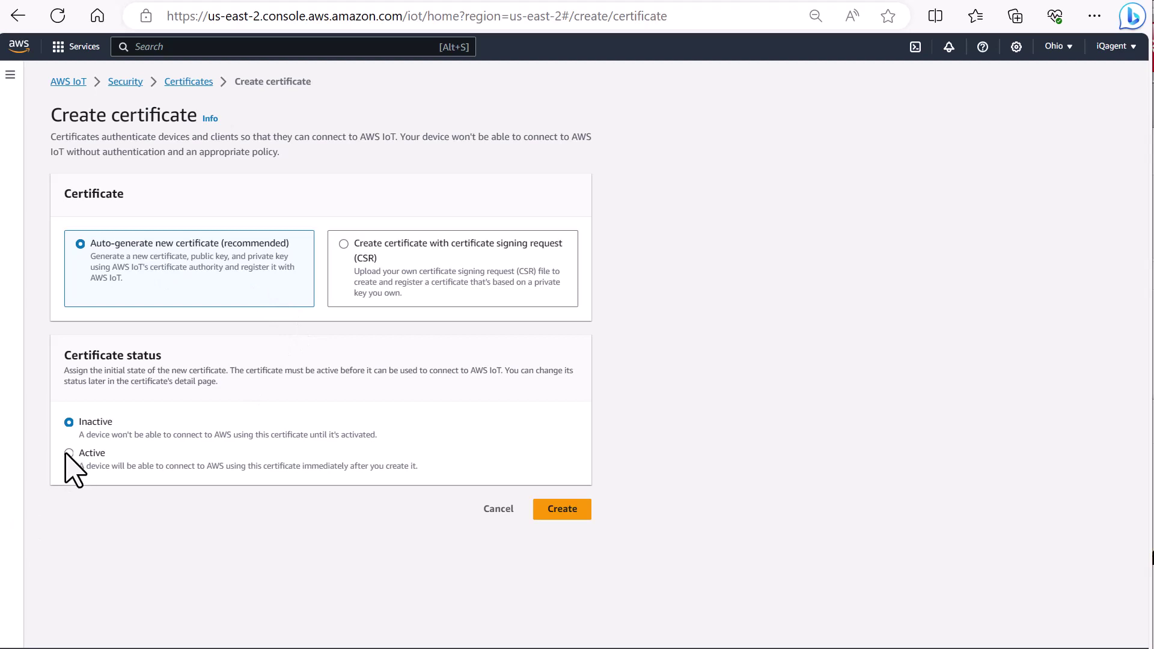
left_click(558, 517)
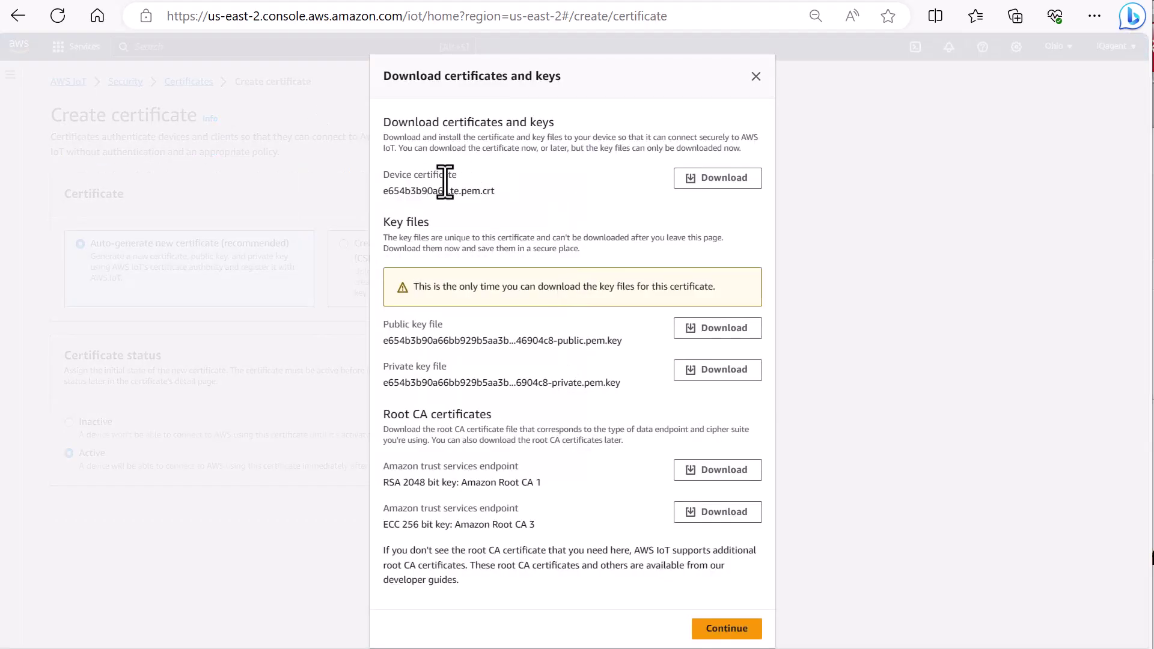
left_click(717, 181)
left_click(715, 332)
left_click(729, 373)
left_click(729, 473)
left_click(718, 516)
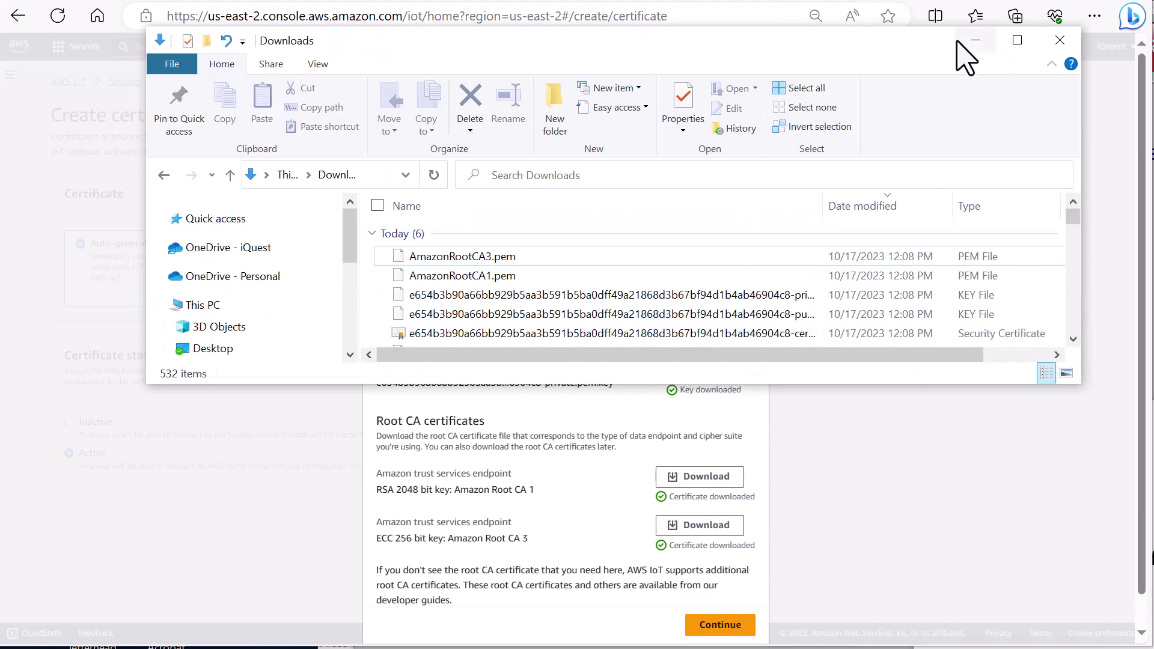
left_click(976, 40)
left_click(709, 626)
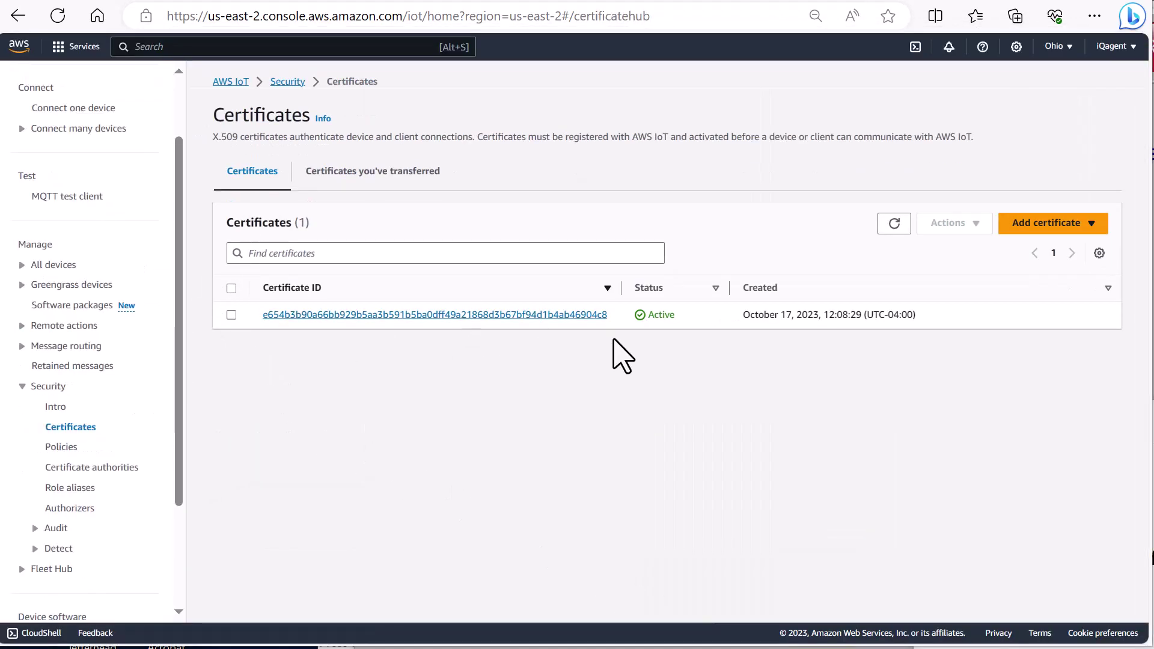
- Download the certificate file from the certificate's Actions menu
left_click(308, 315)
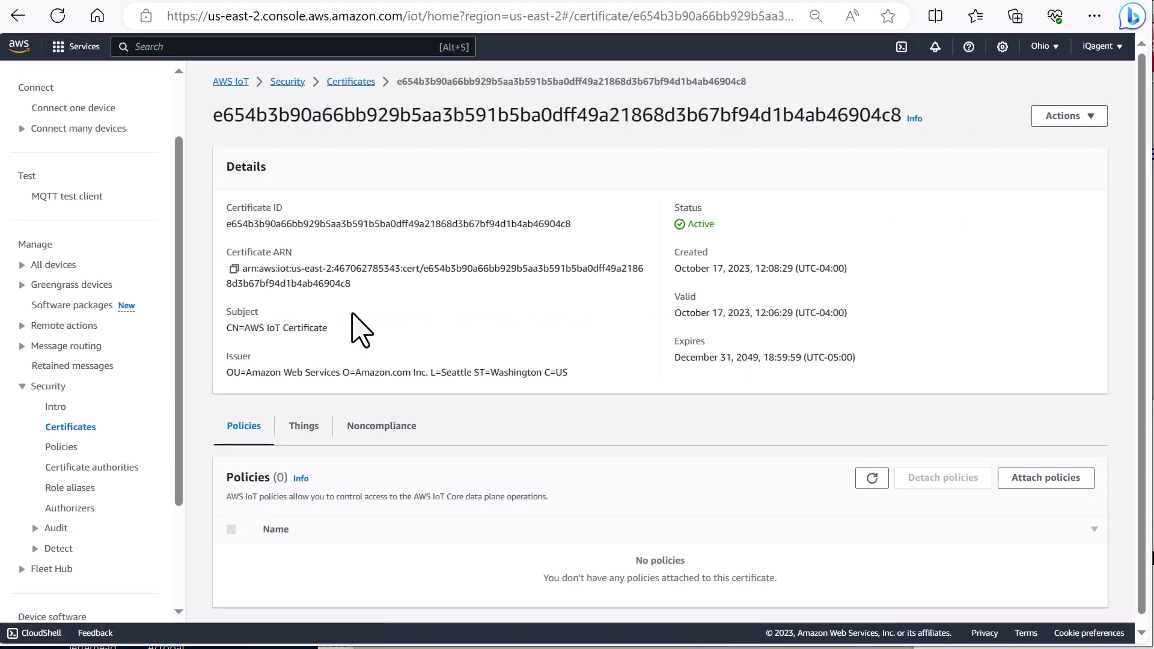
left_click(1063, 116)
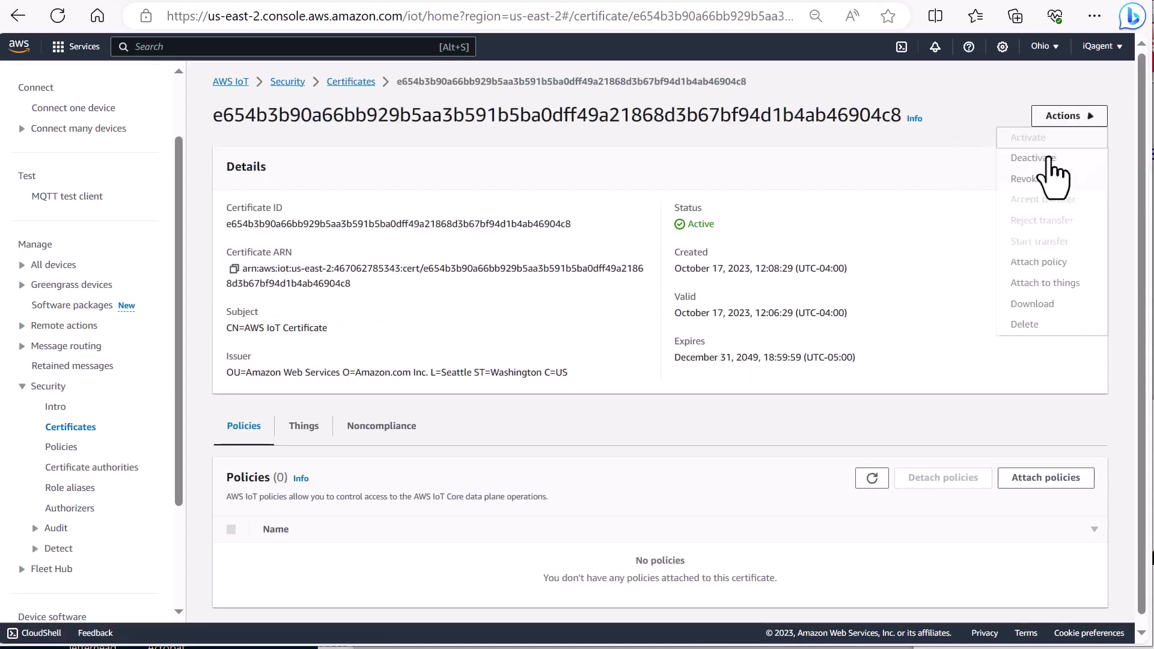
left_click(1046, 305)
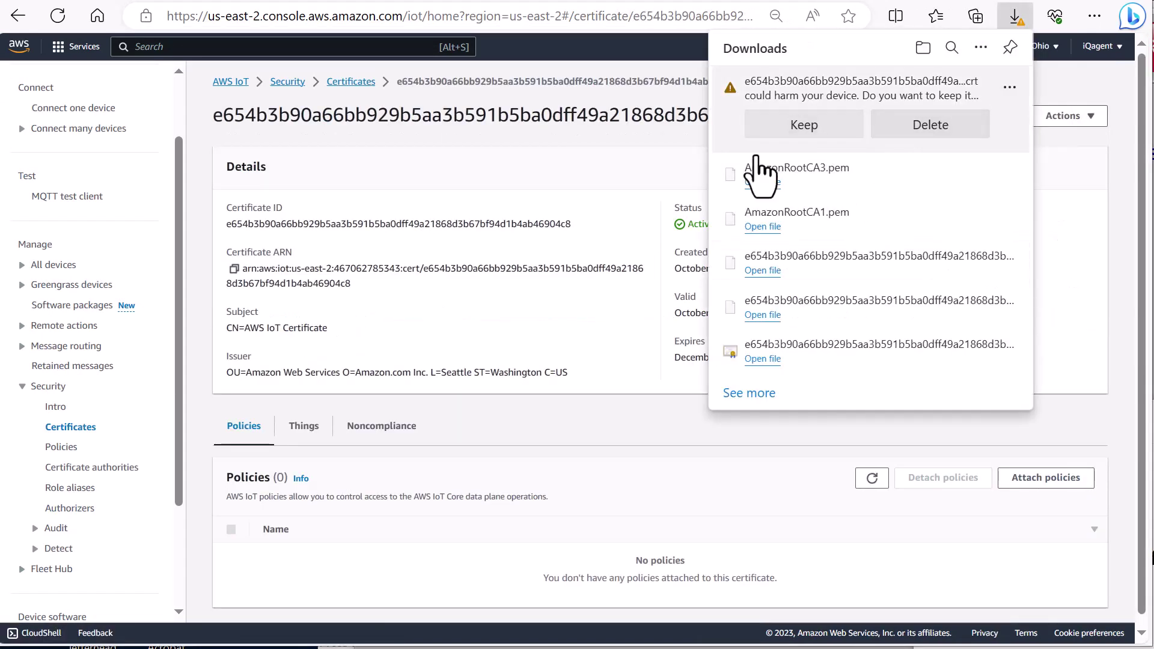
left_click(59, 448)
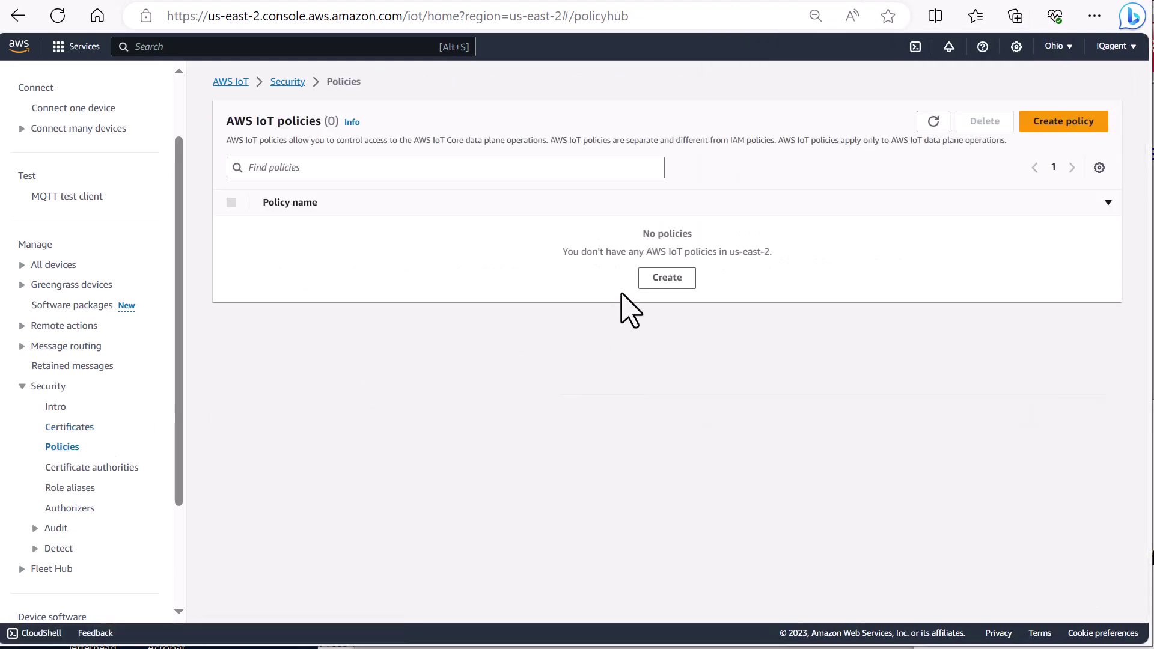
- Create policy WinCCCLoud with Effect Allow, Action *, and Resource *
left_click(664, 281)
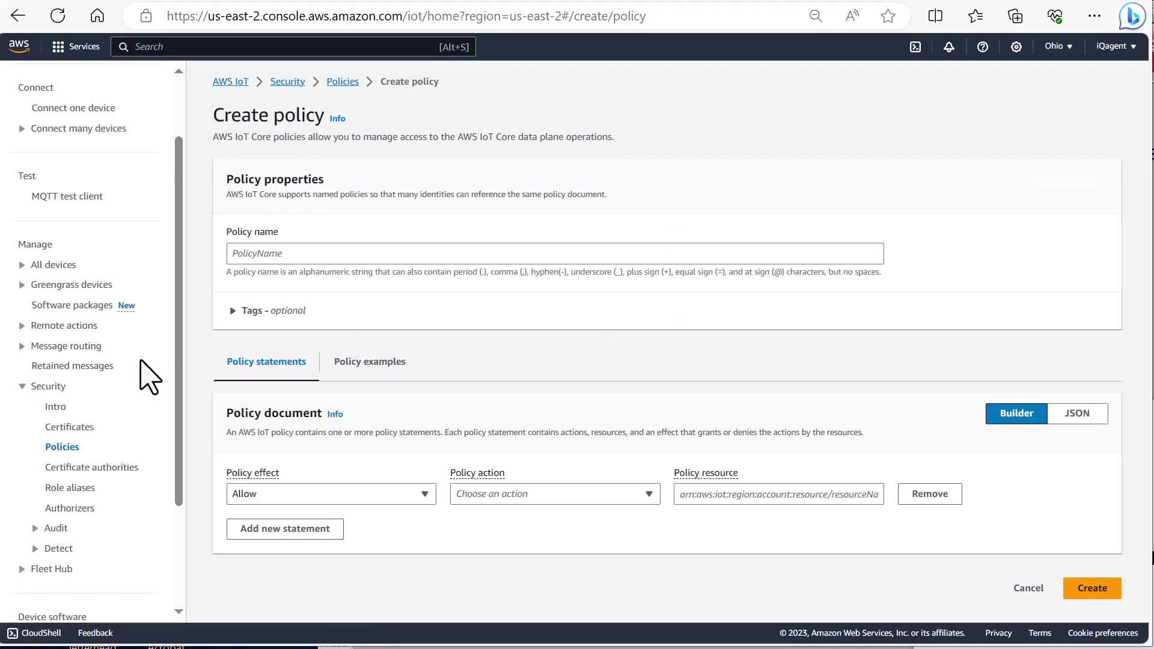
left_click(282, 263)
type("WinCCCLo")
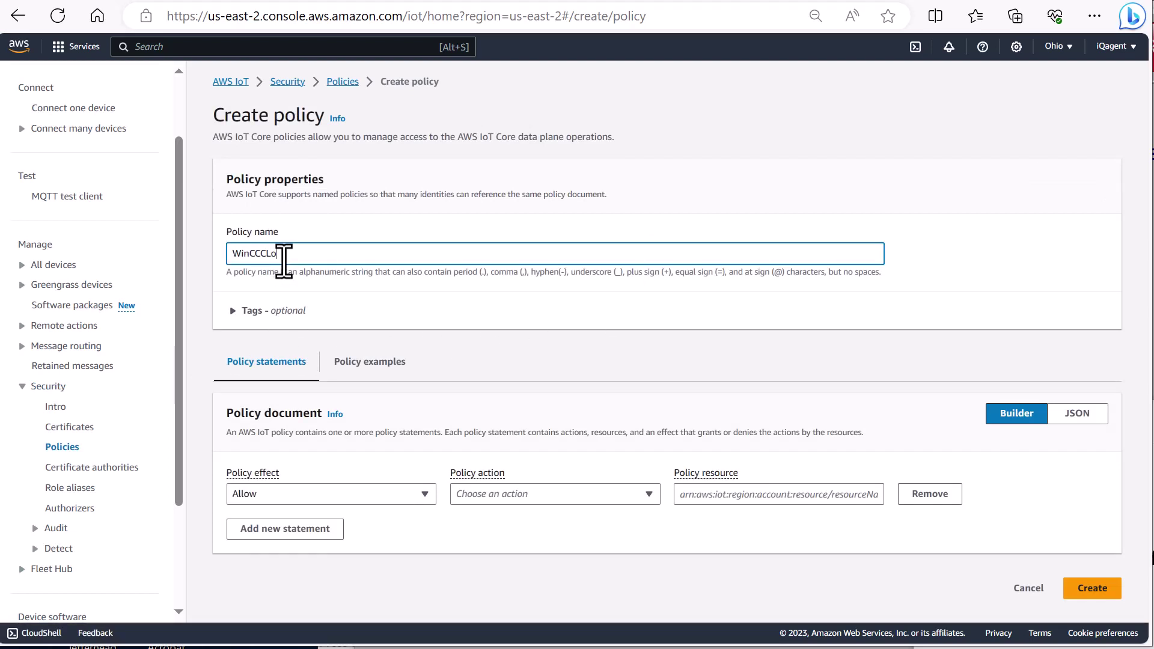
type("ud")
left_click(421, 494)
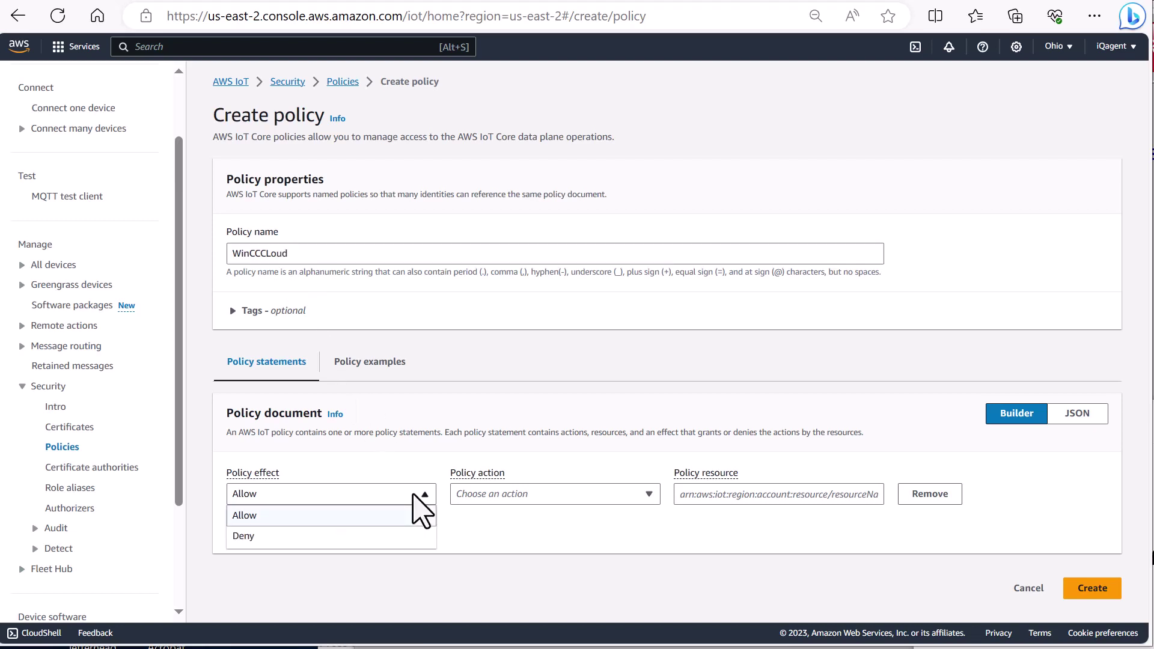
left_click(413, 496)
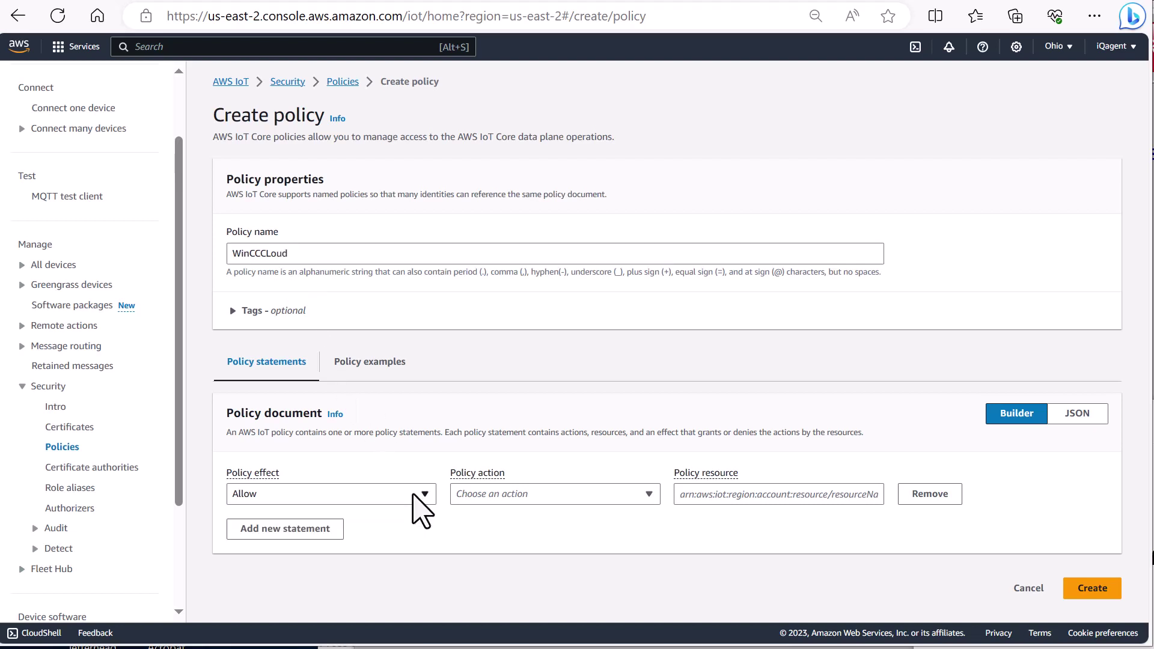
left_click(500, 499)
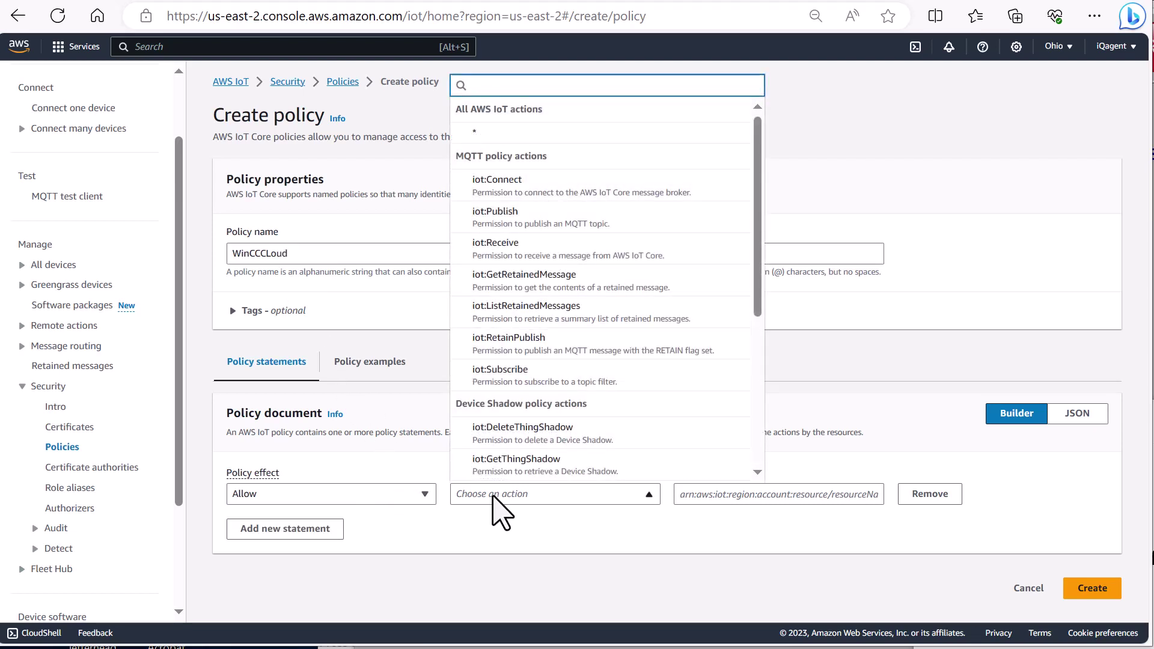
left_click(517, 133)
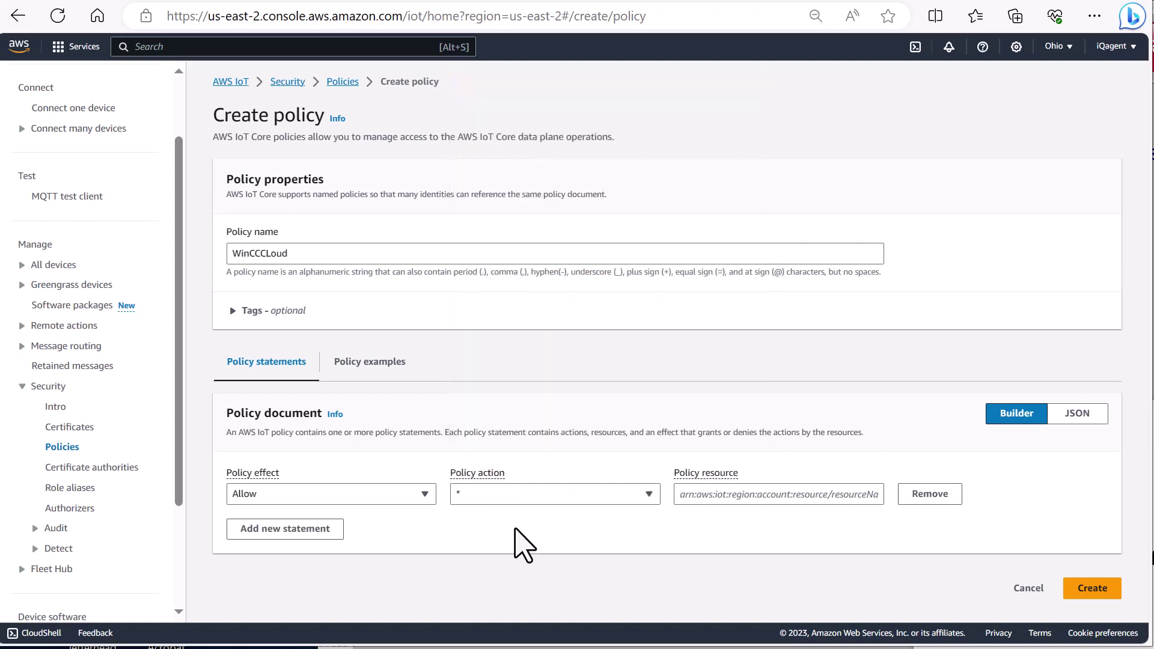
left_click(739, 494)
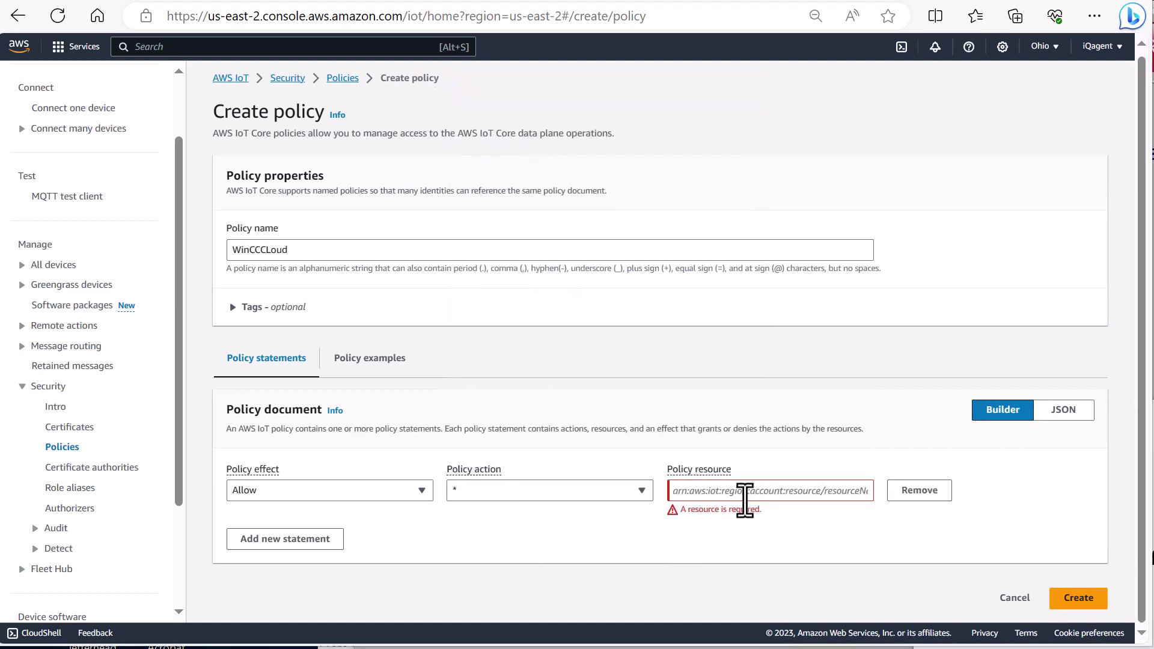
type("*")
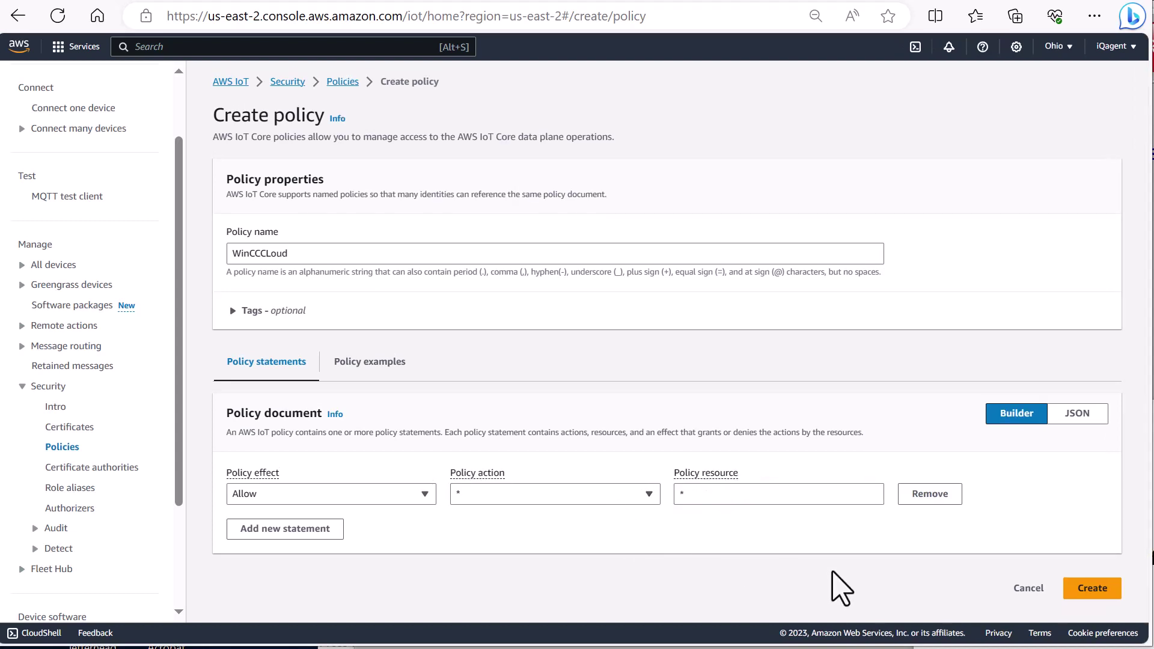
left_click(1093, 589)
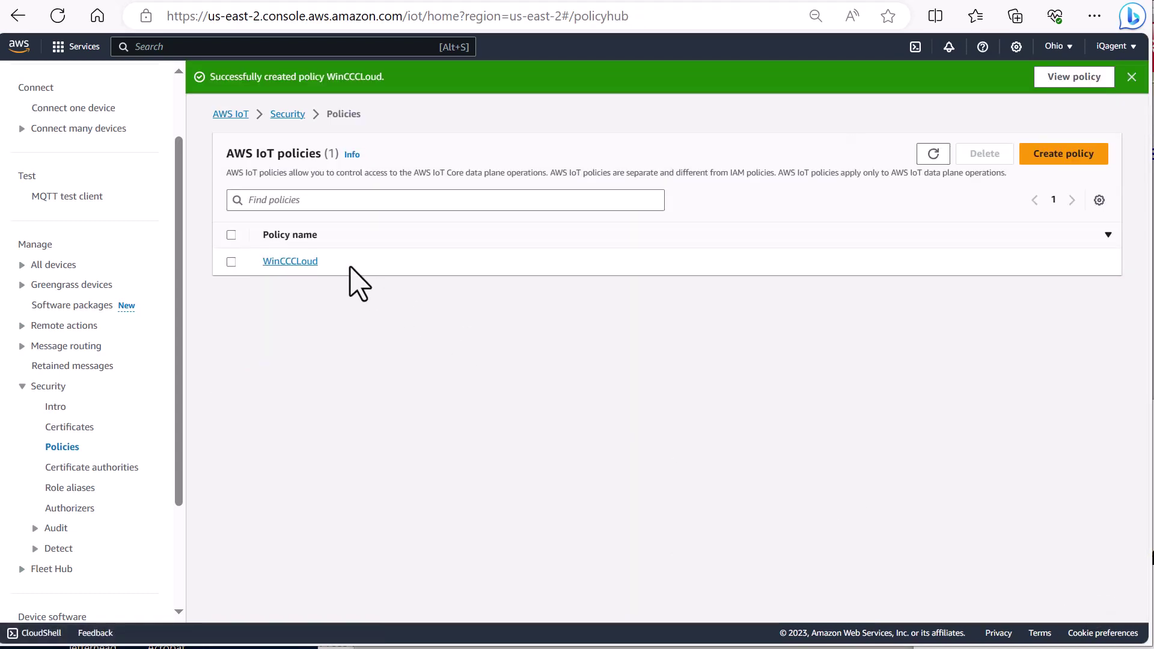
- Attach the WinCCCLoud policy to the certificate from its details page
left_click(71, 428)
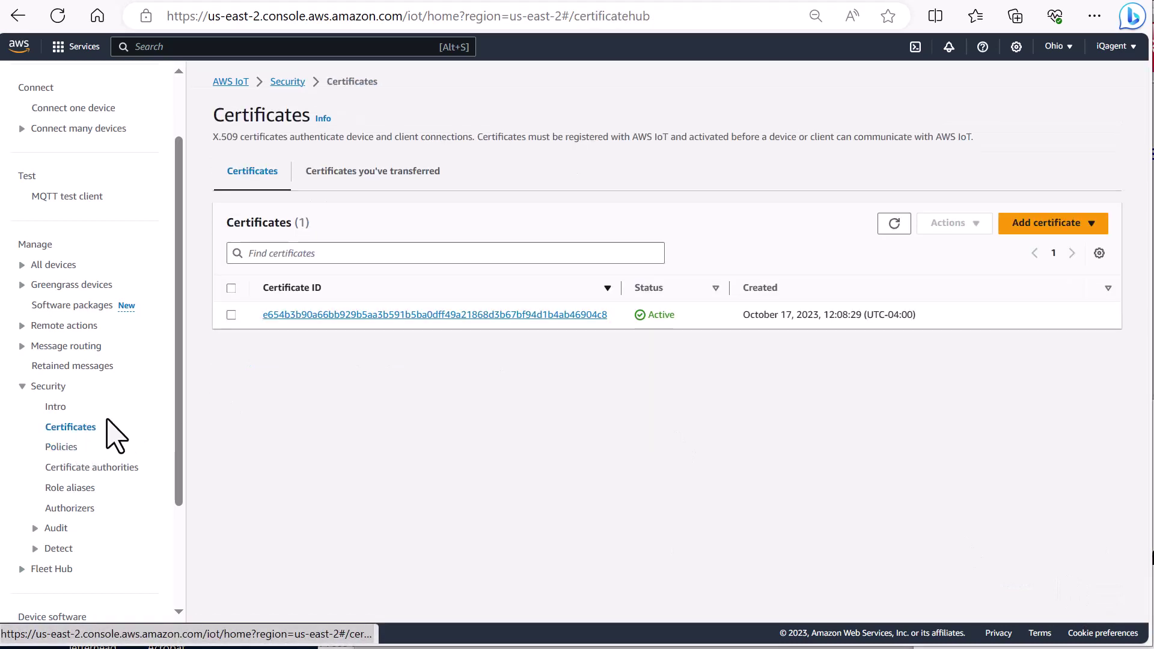
left_click(468, 315)
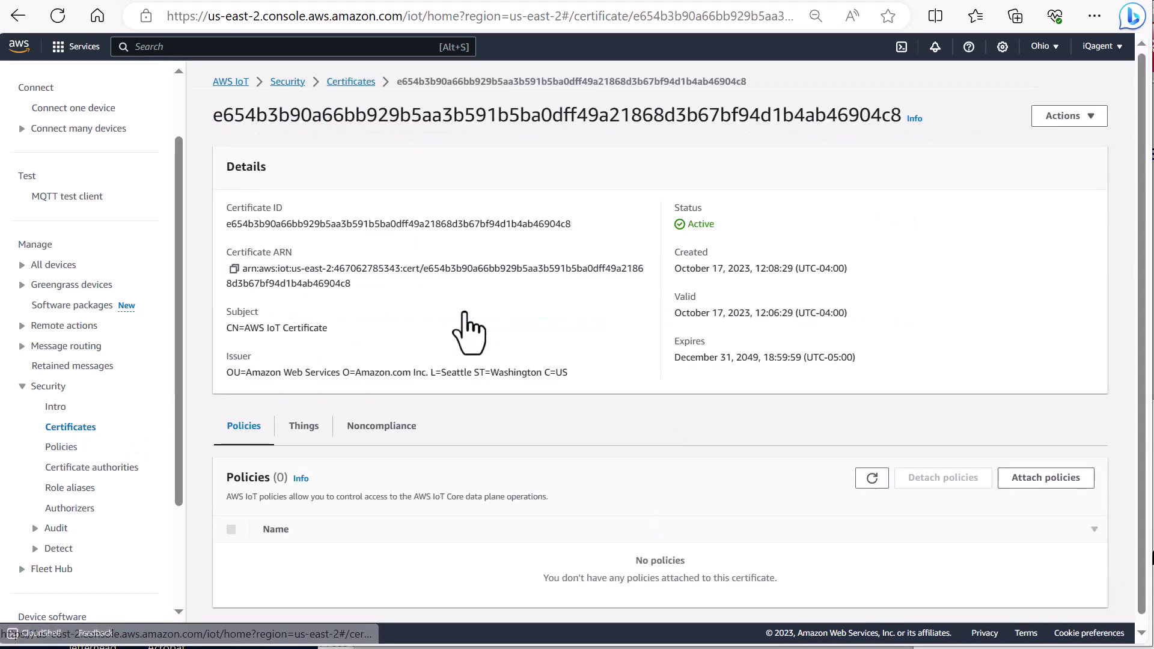
left_click(1027, 479)
left_click(608, 368)
left_click(481, 412)
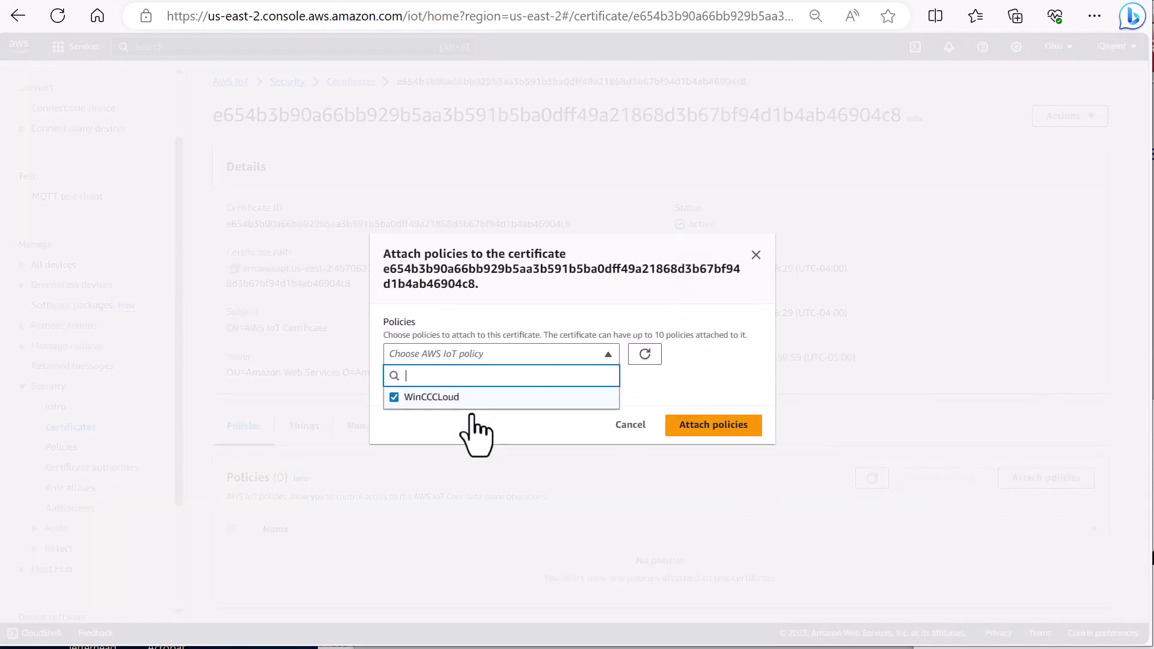
left_click(682, 426)
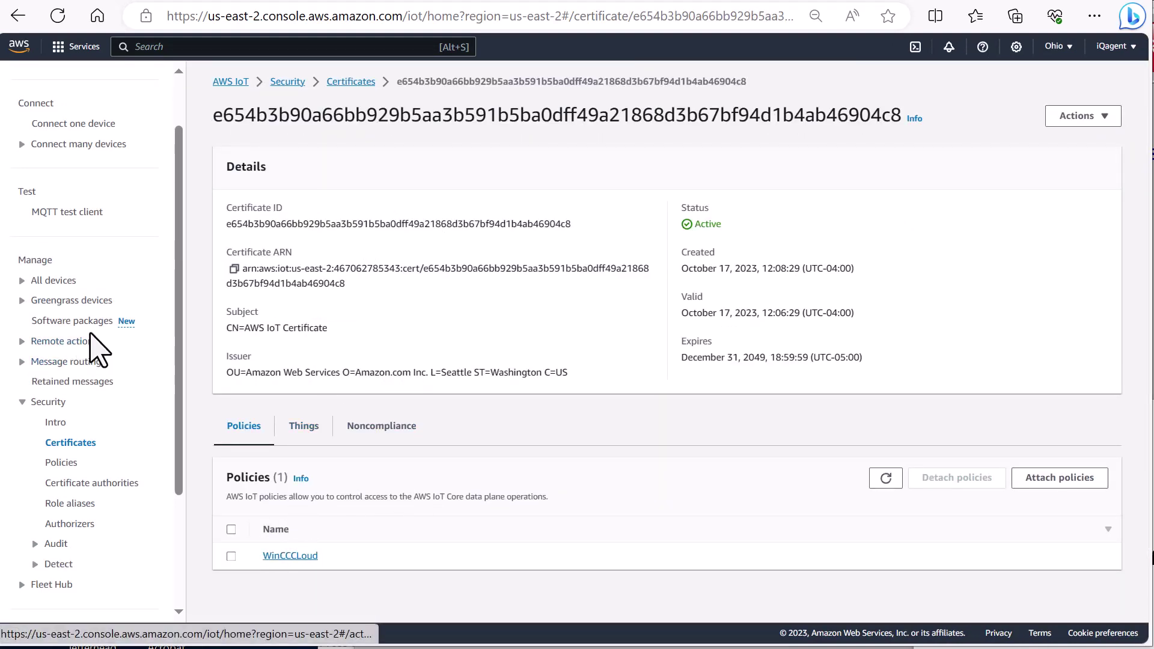
scroll(24, 288, "up", 2)
scroll(77, 343, "down", 4)
- Copy the device data endpoint address from IoT Core Settings
left_click(31, 511)
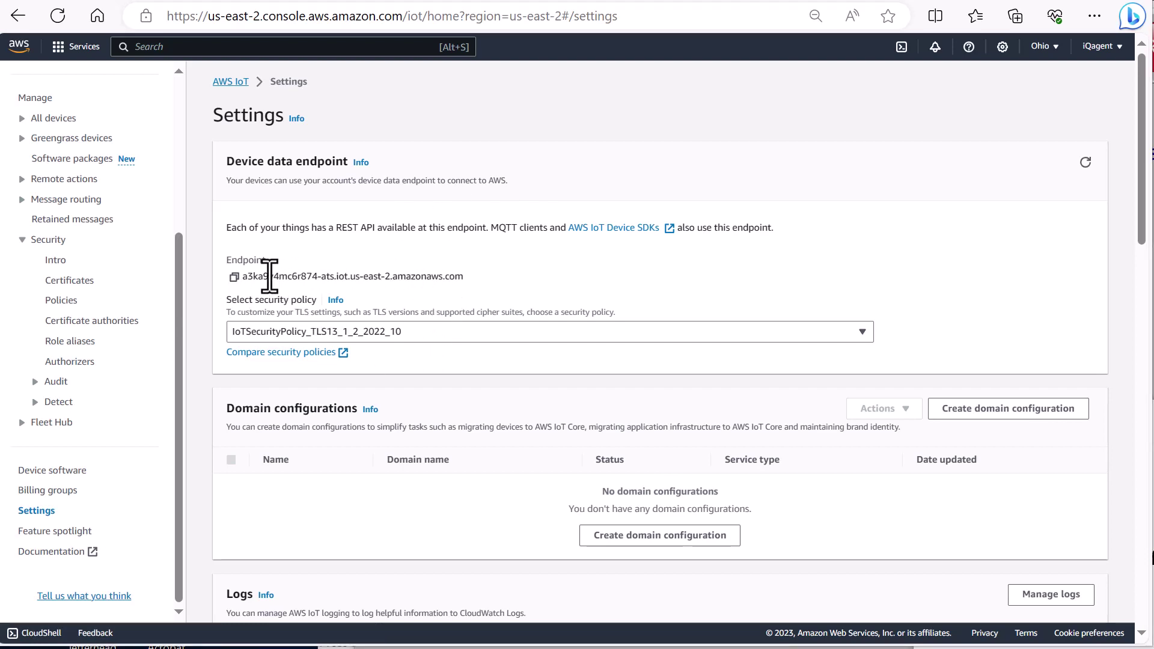
left_click(234, 277)
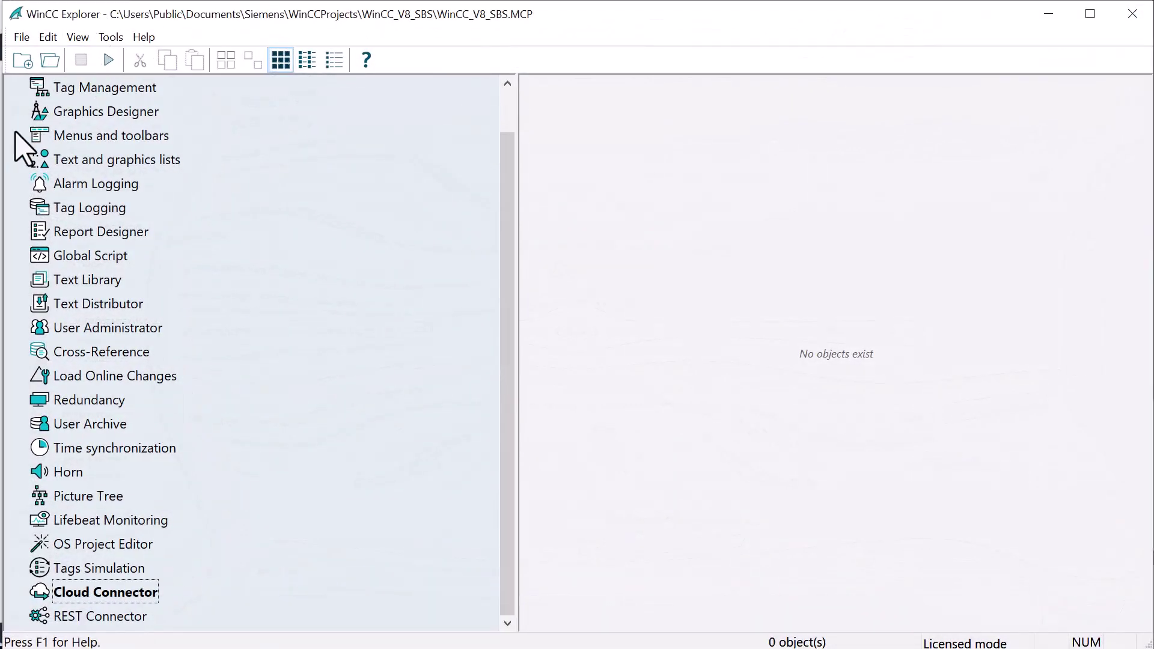
- Tick Cloud Connector in computer BOBSDEV's Startup list in WinCC Explorer
scroll(124, 125, "up", 1)
left_click(93, 117)
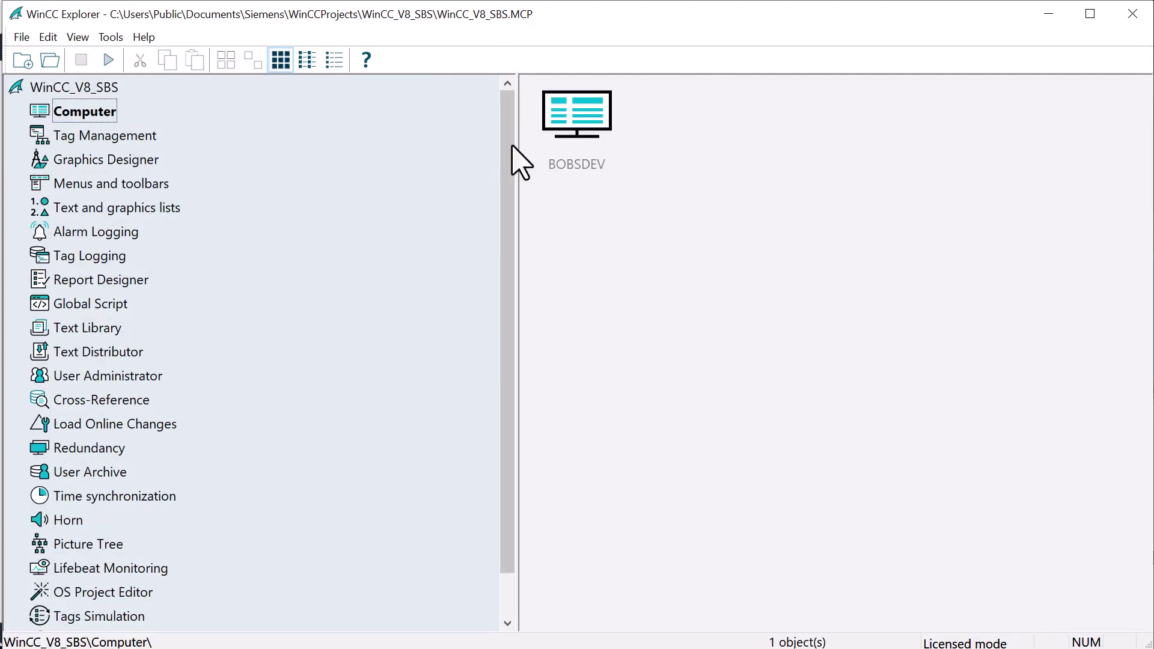
right_click(576, 133)
left_click(616, 221)
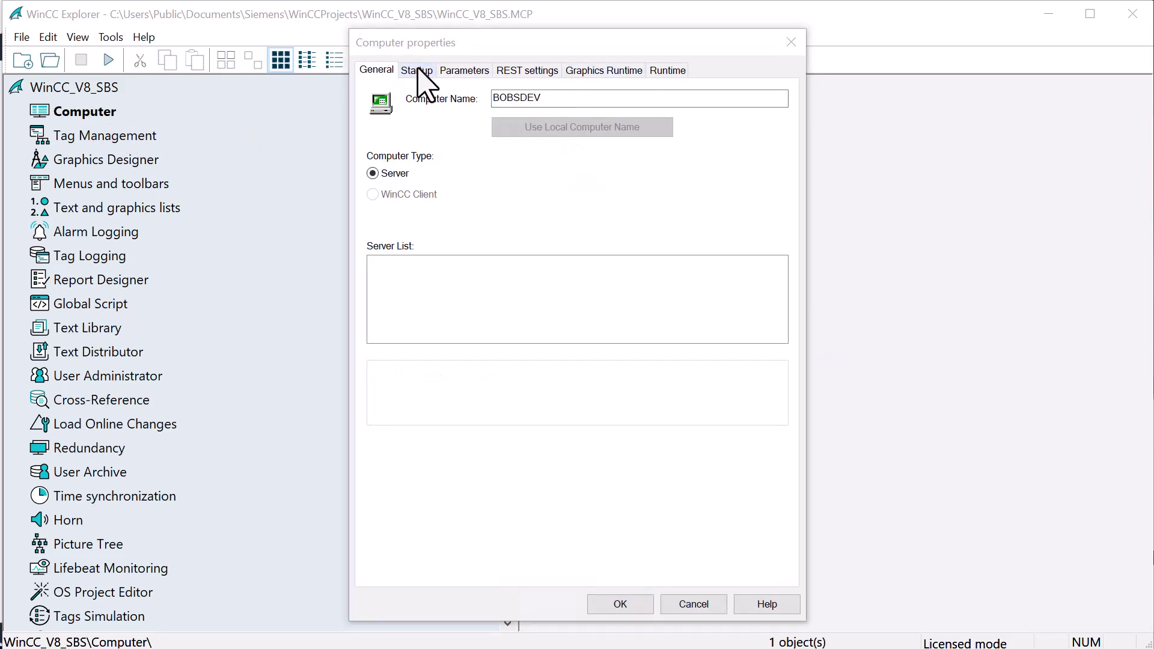
left_click(416, 72)
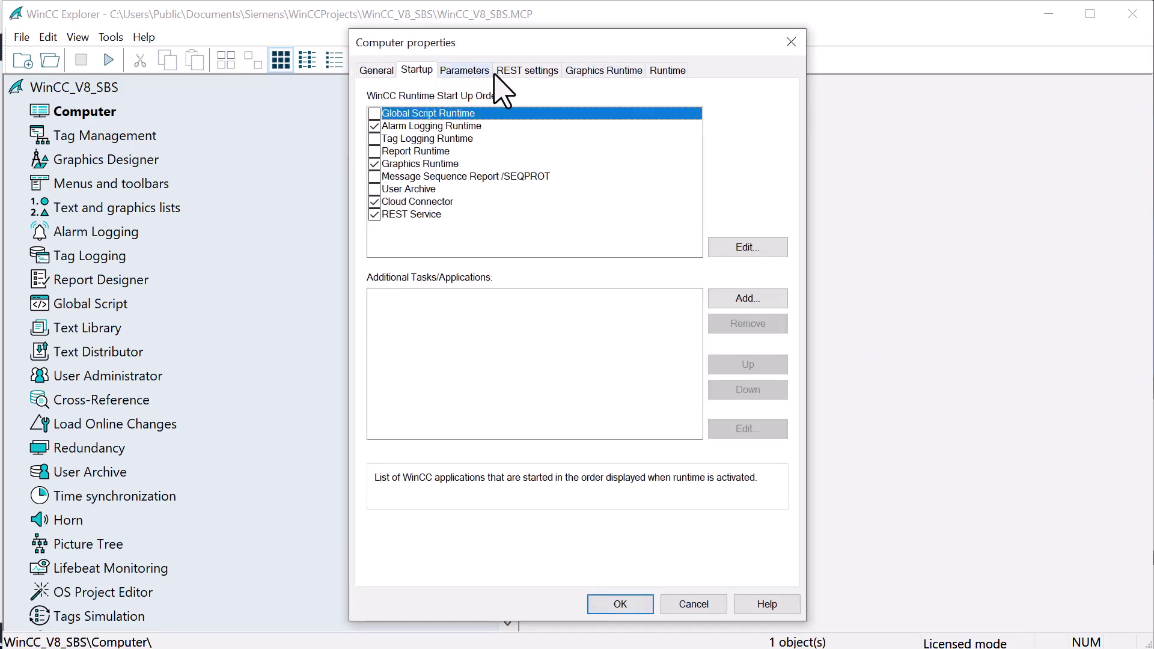
left_click(421, 203)
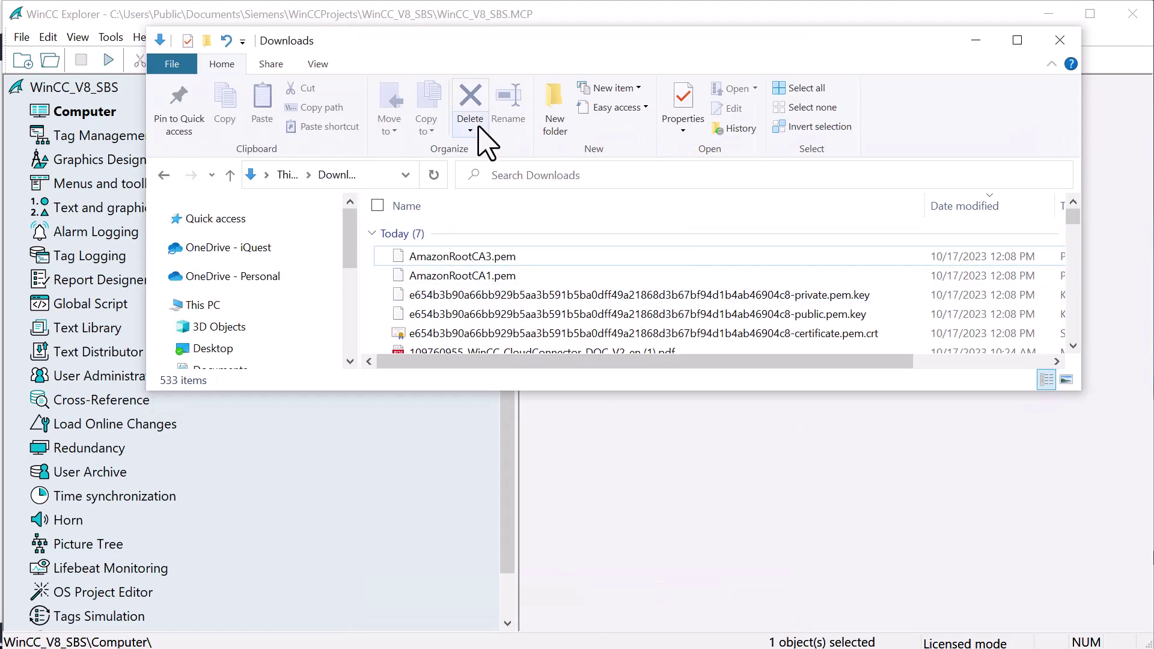
- Copy the five downloaded certificate and key files into CloudConnector's Certificate folder, granting admin permission
left_click(525, 334)
left_click(577, 256, "shift")
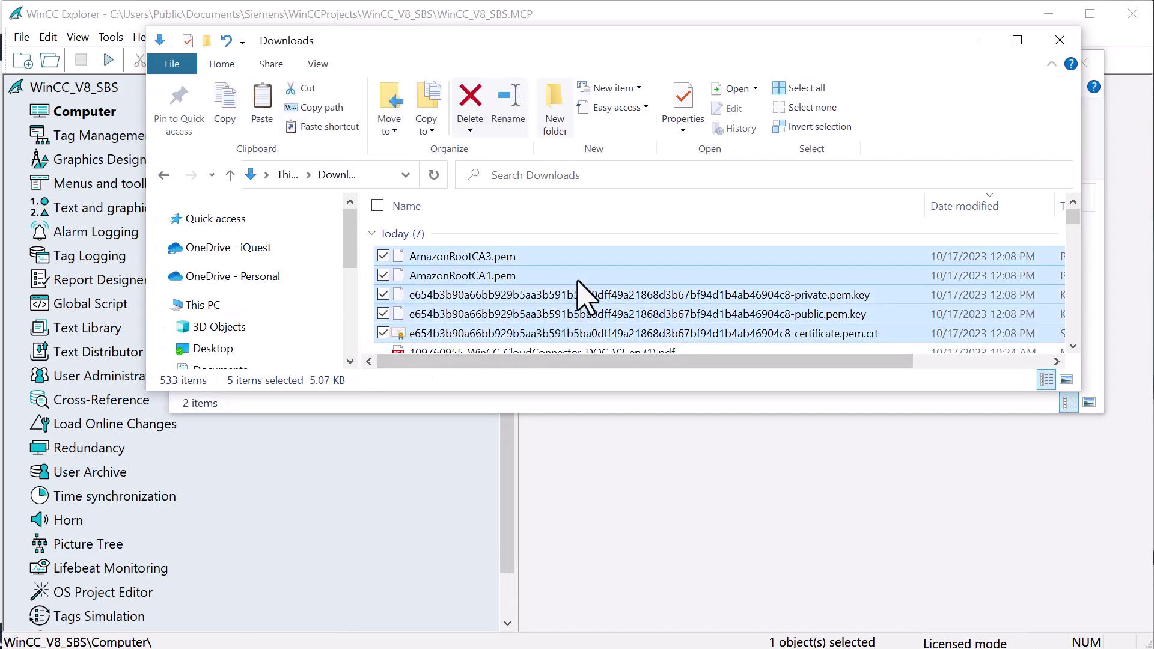
right_click(579, 282)
left_click(448, 507)
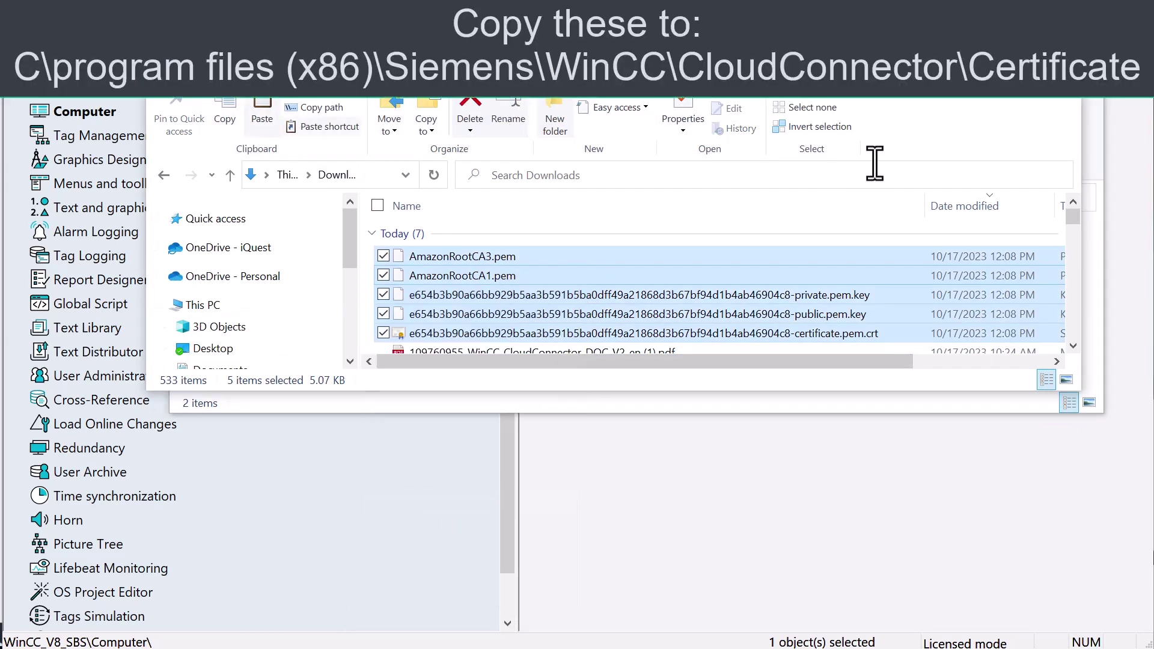
left_click(931, 399)
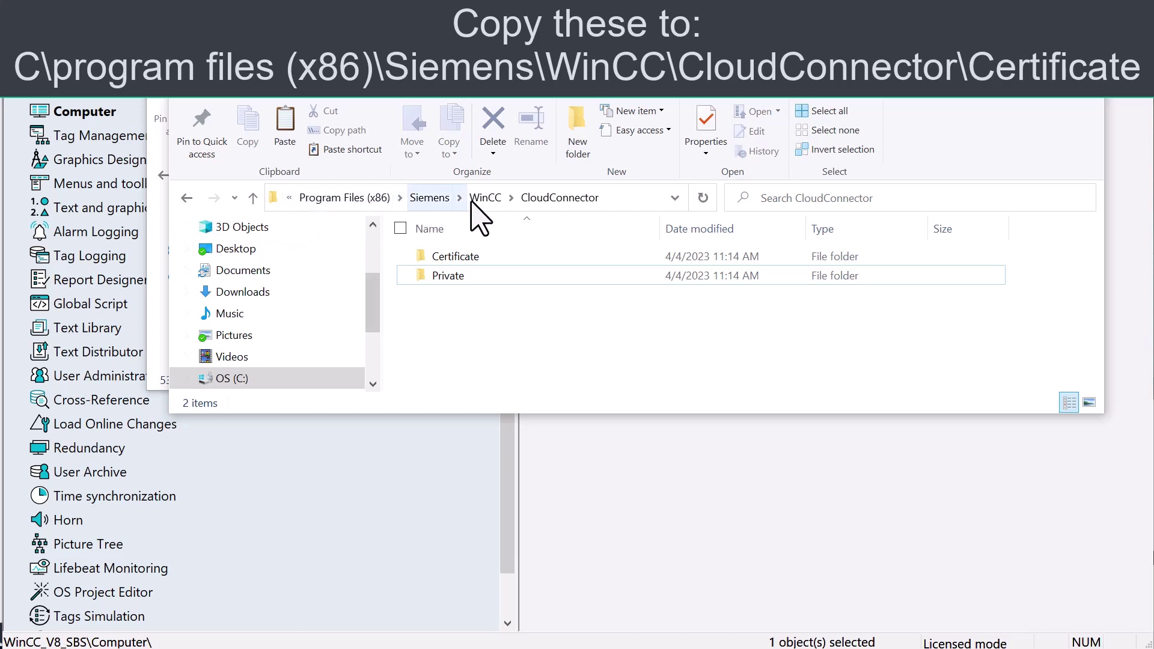
left_click(517, 256)
key("Return")
right_click(555, 304)
left_click(432, 417)
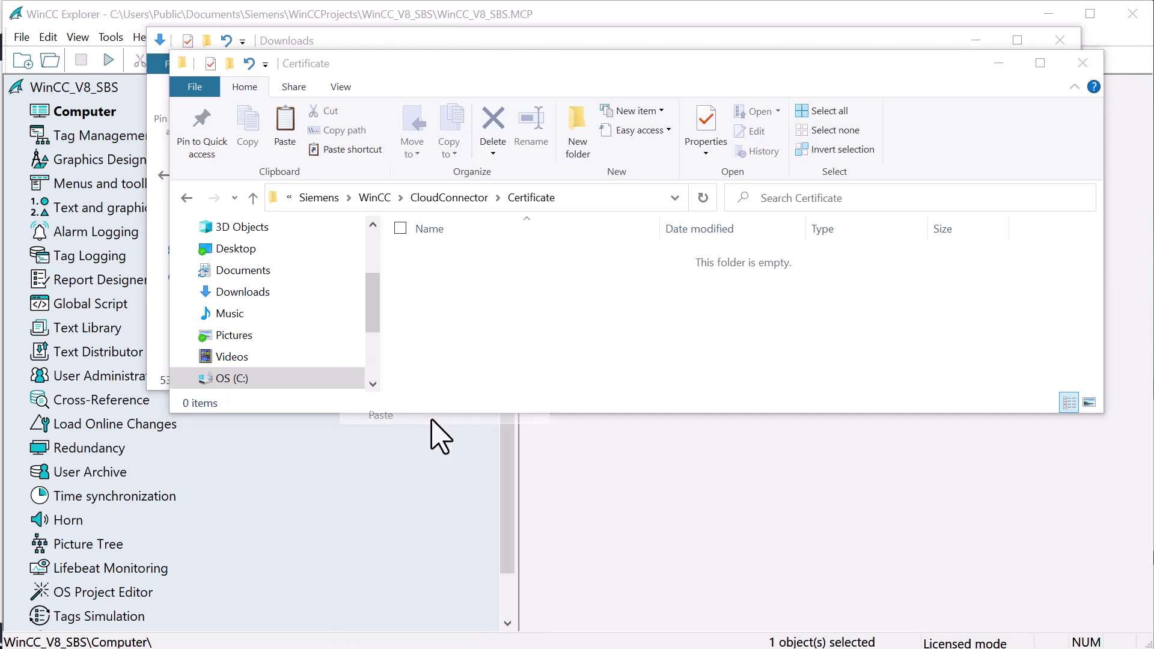
key("alt+d")
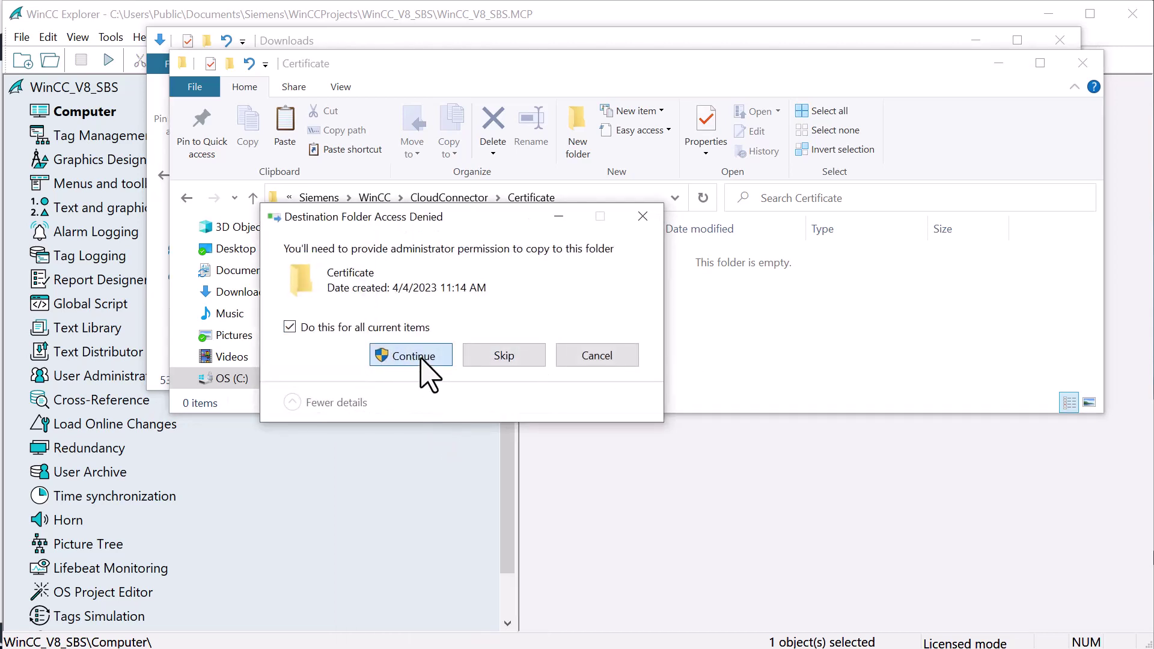
left_click(421, 359)
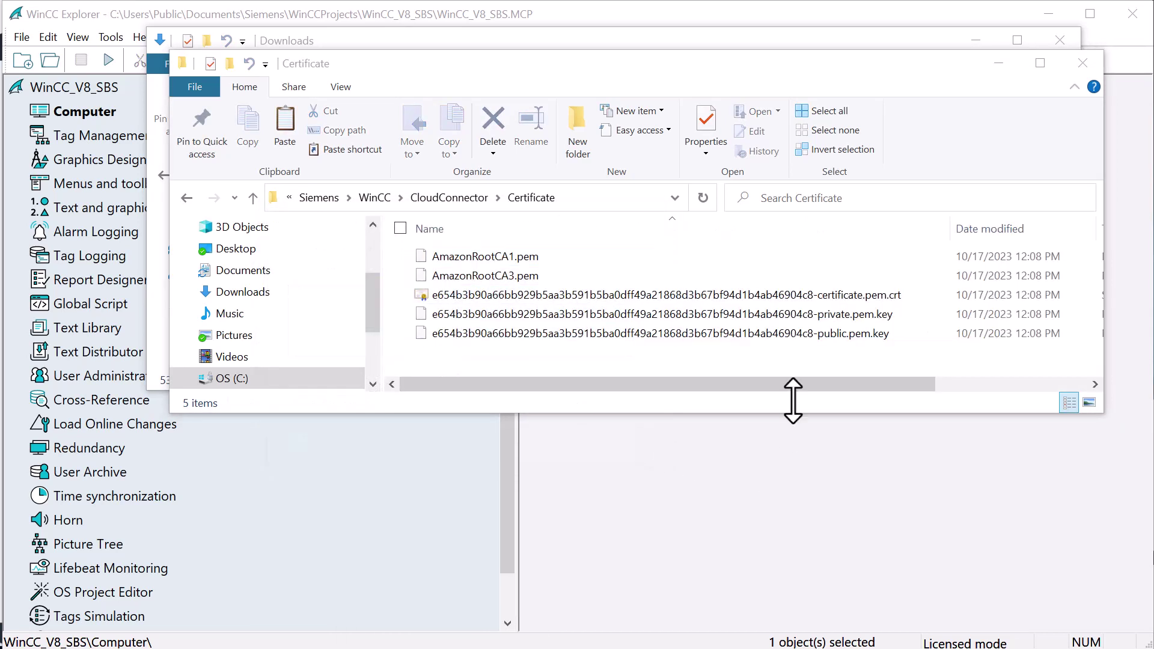
- Copy the private key file into CloudConnector's Private folder and close the Explorer window
left_click(765, 314)
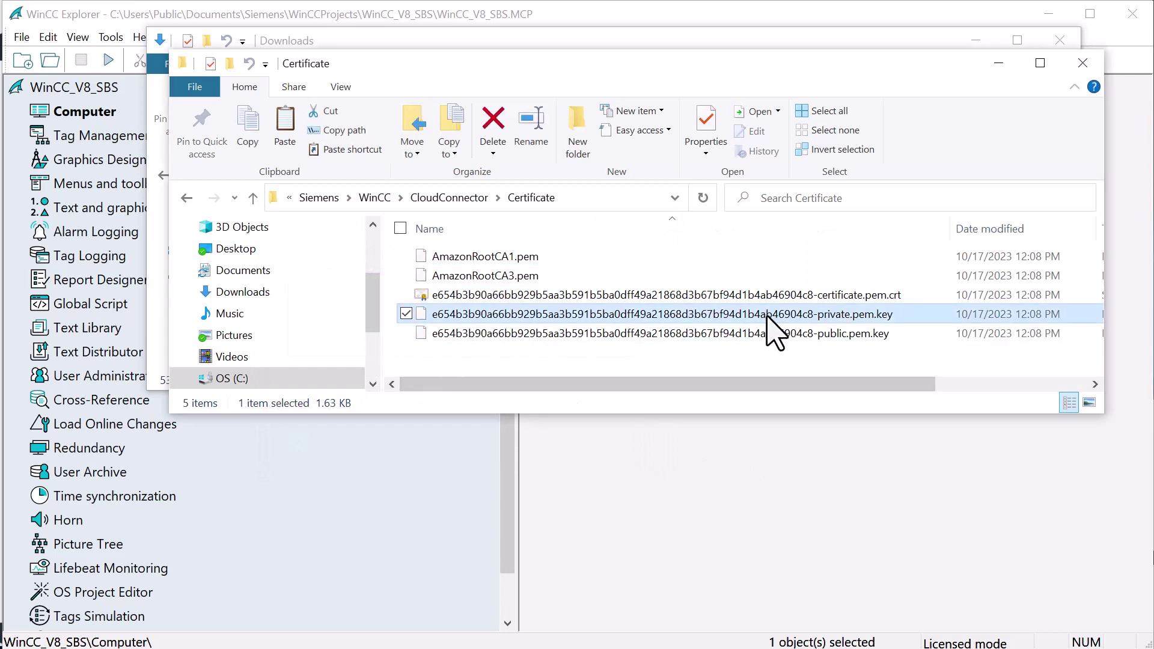
right_click(867, 320)
left_click(687, 573)
left_click(445, 198)
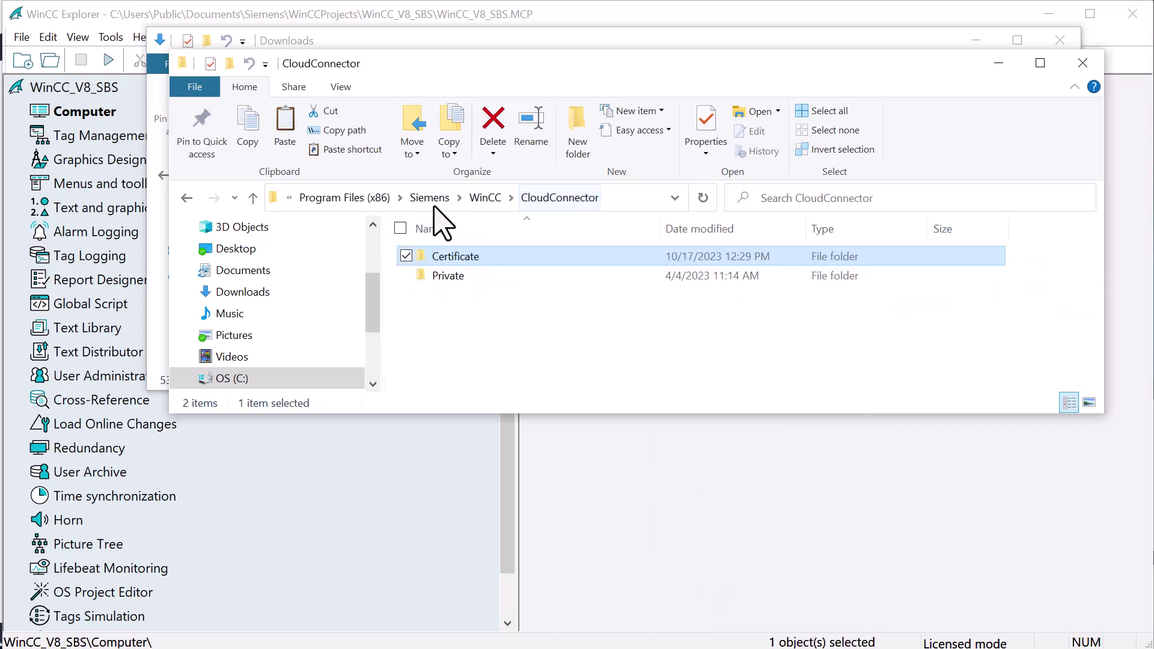
right_click(464, 333)
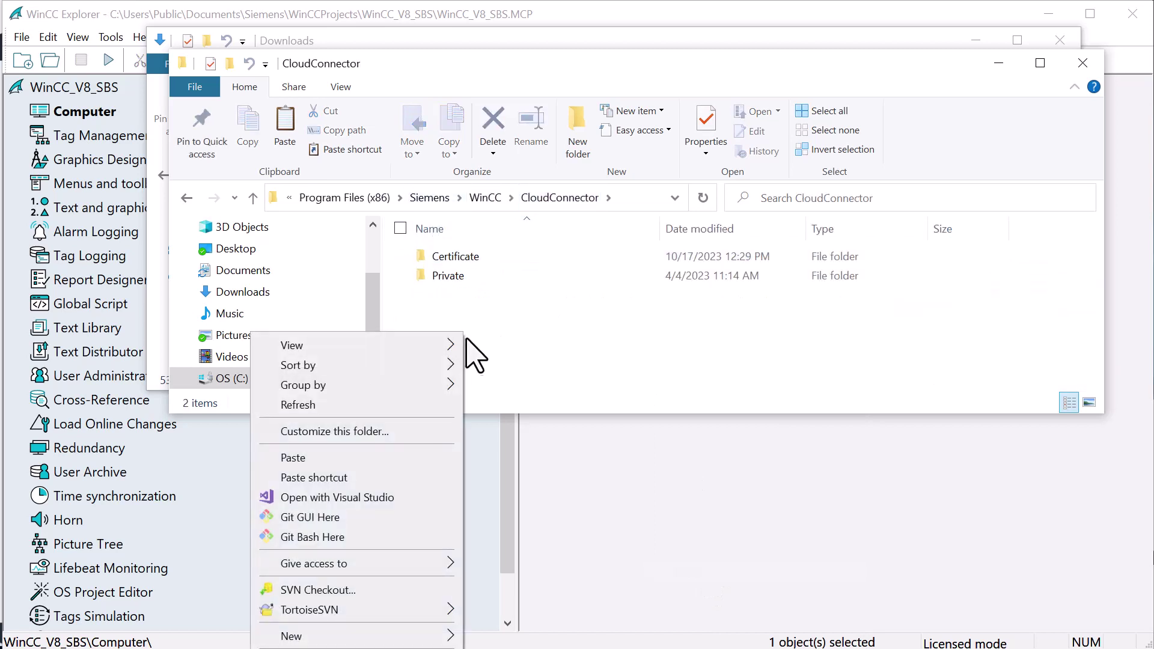
left_click(346, 463)
left_click(809, 390)
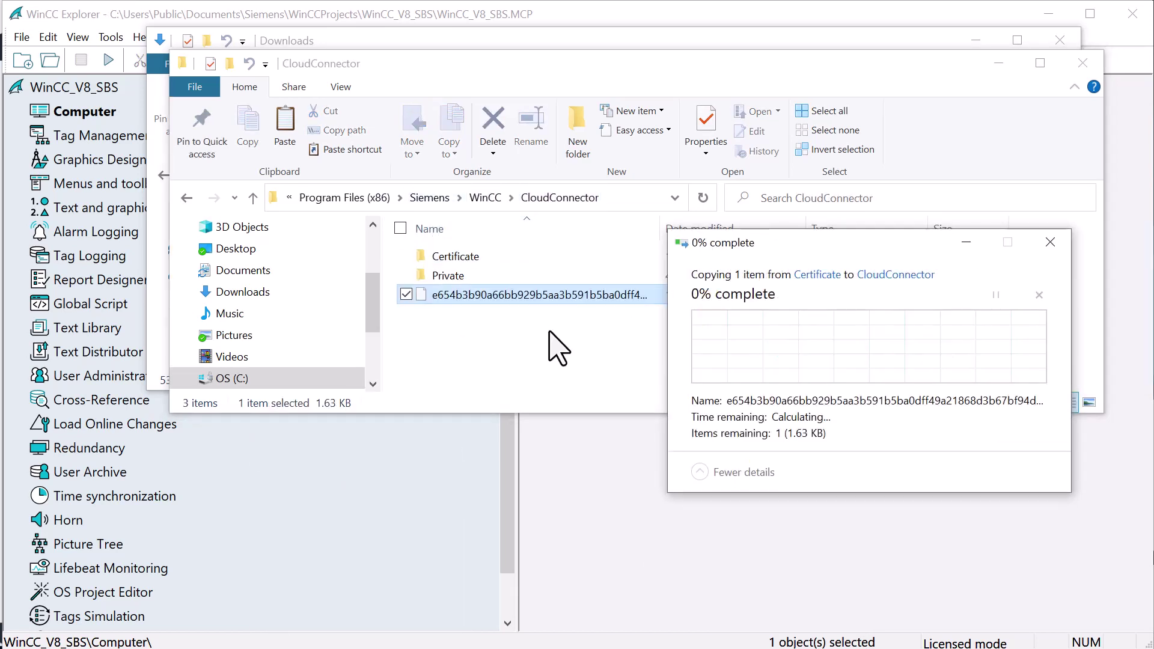
left_click_drag(454, 295, 444, 276)
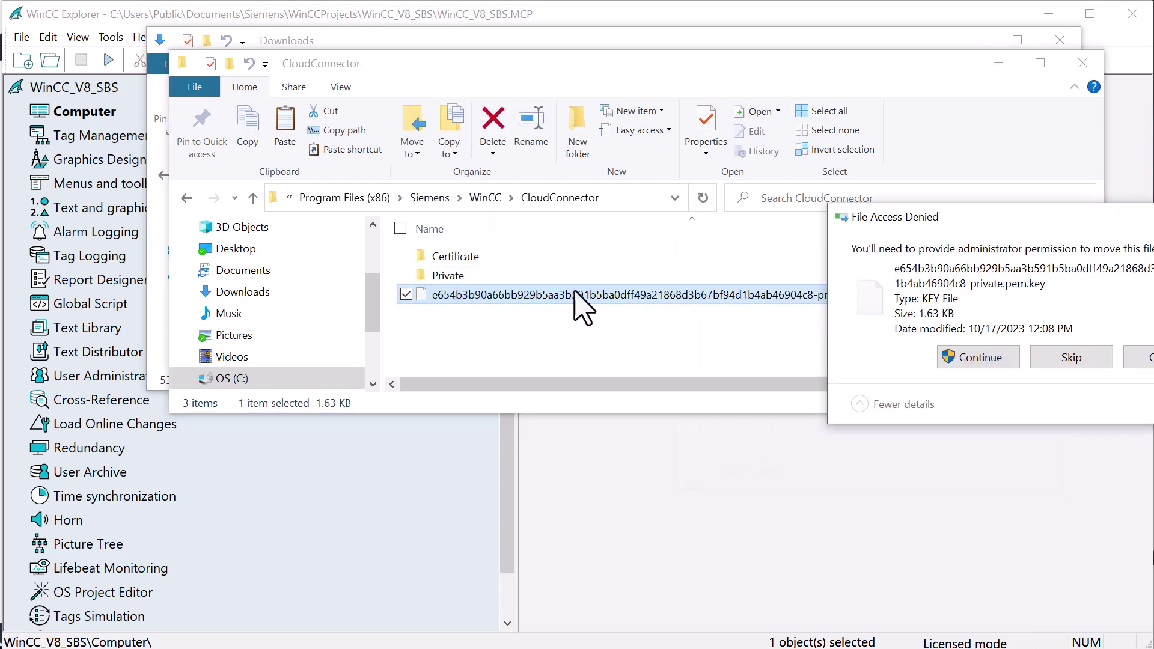
left_click(969, 358)
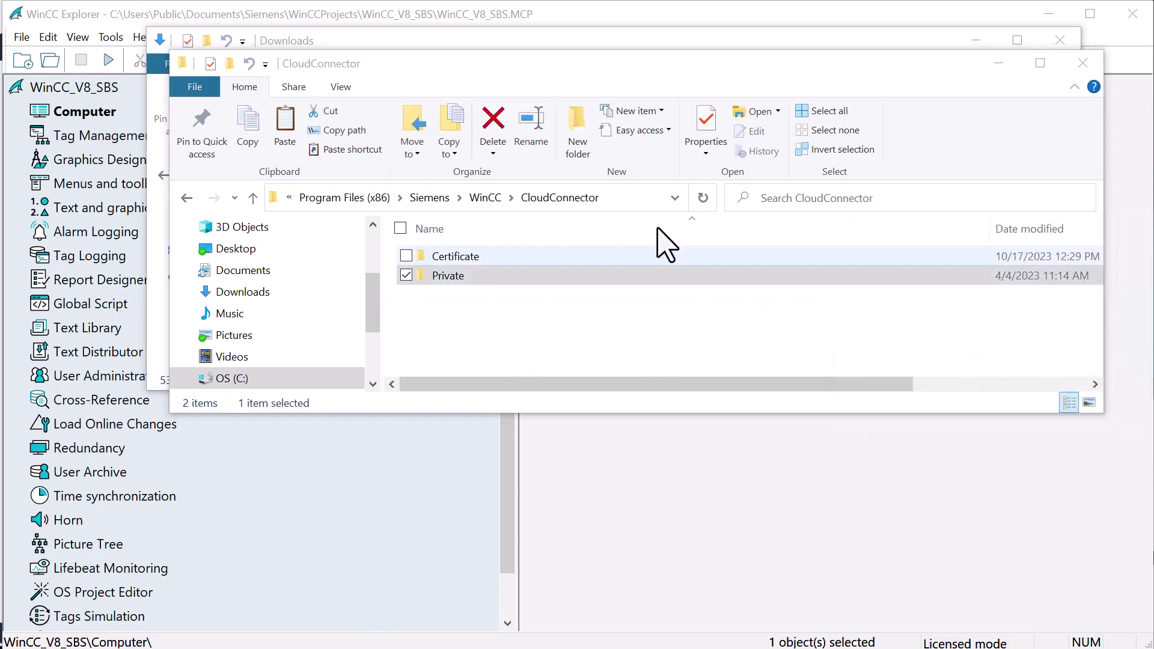
left_click(1082, 62)
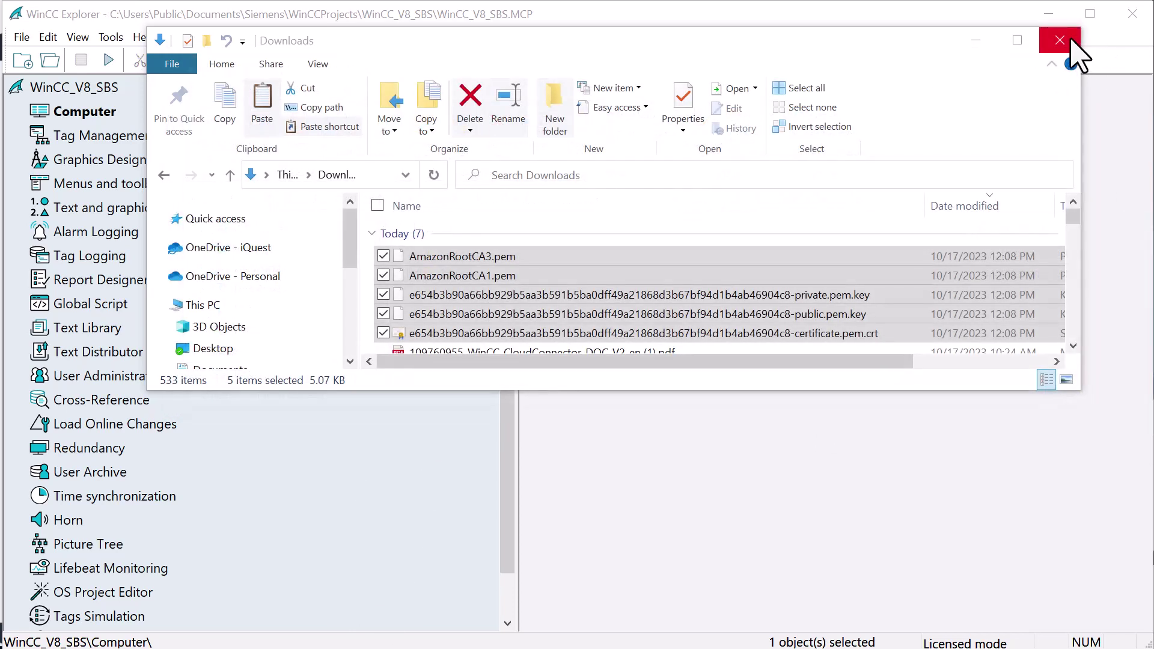
- In Cloud Connector, keep Amazon Web Services (MQTT) and paste the AWS IoT endpoint as broker address
left_click(1060, 40)
scroll(102, 222, "down", 1)
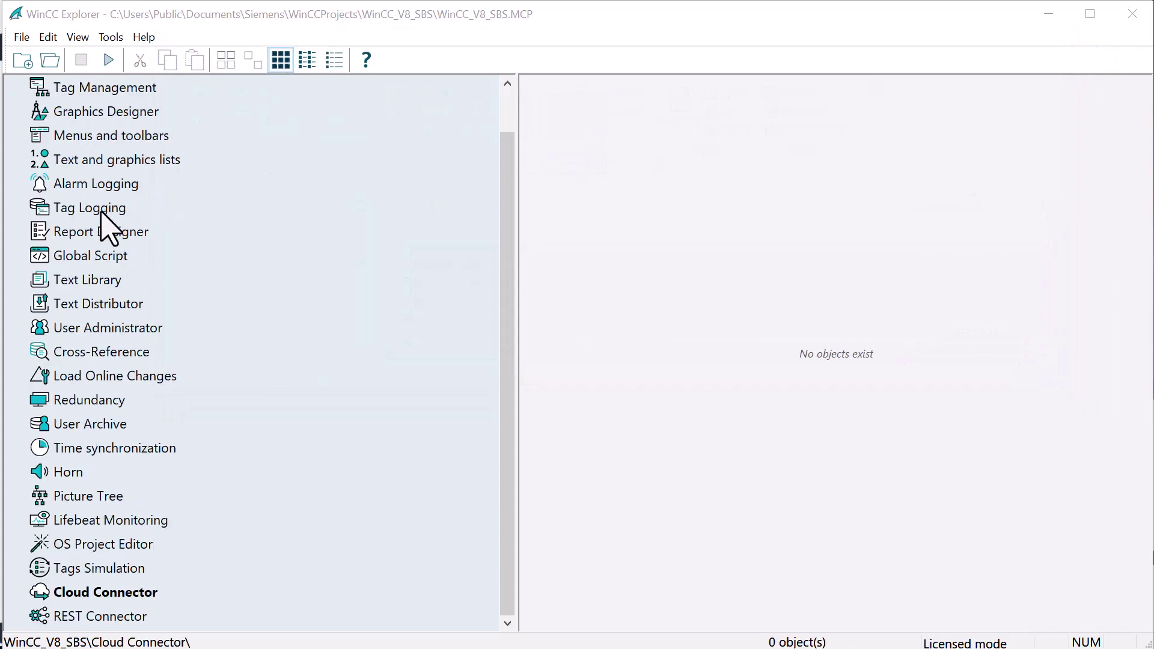
double_click(109, 592)
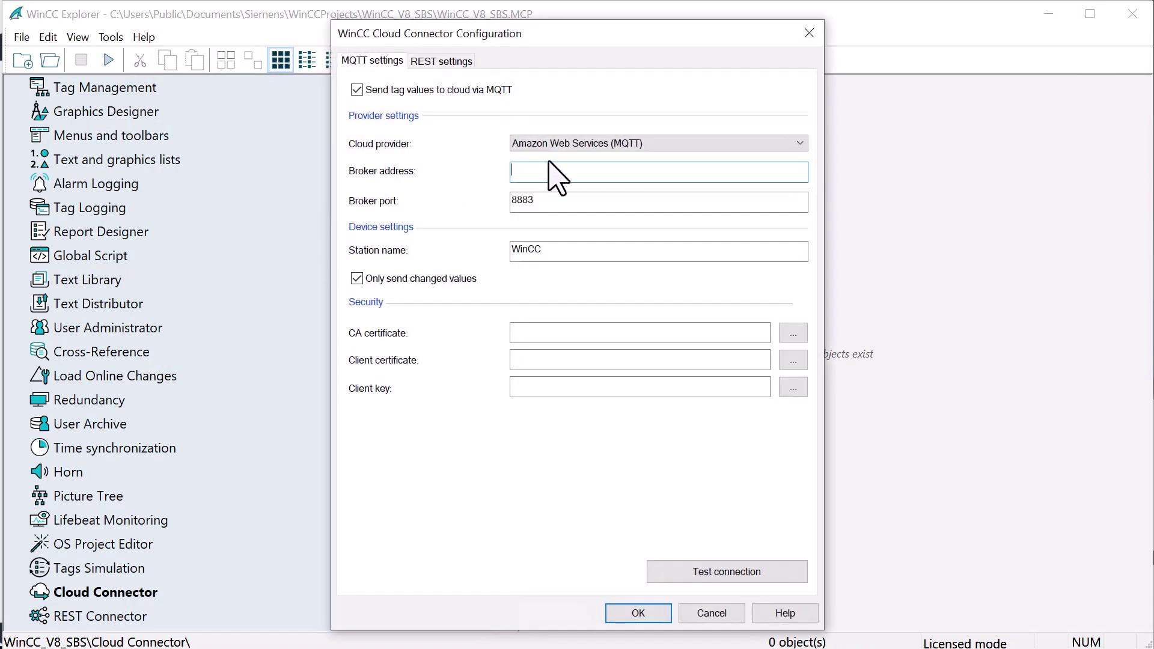
left_click(710, 148)
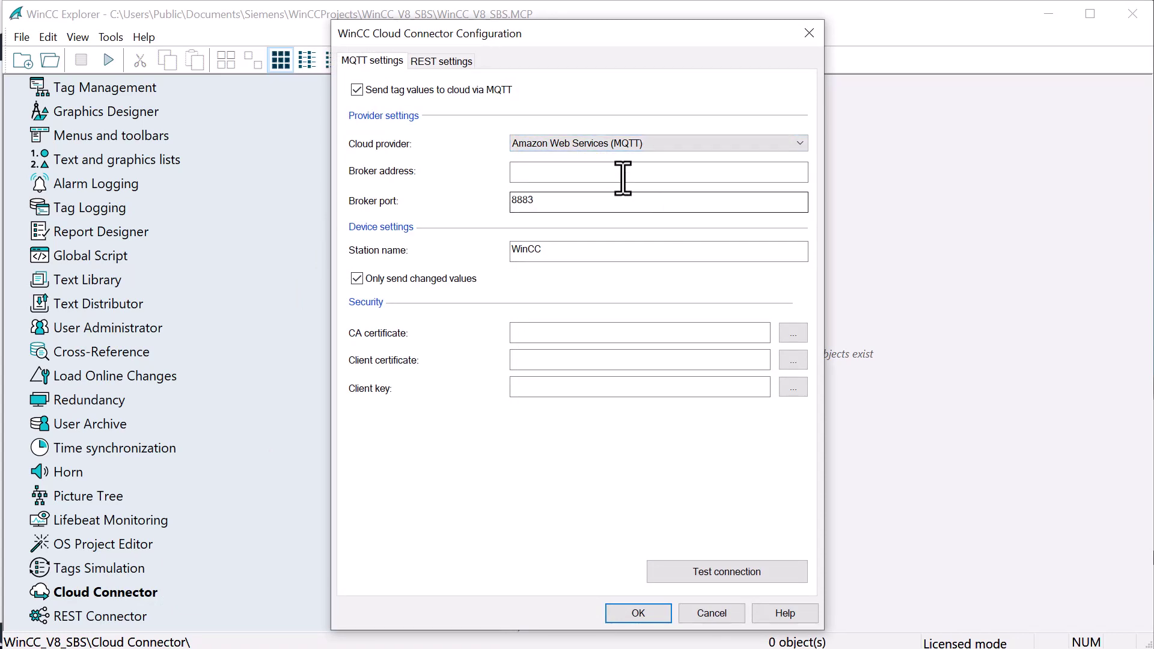
left_click(521, 172)
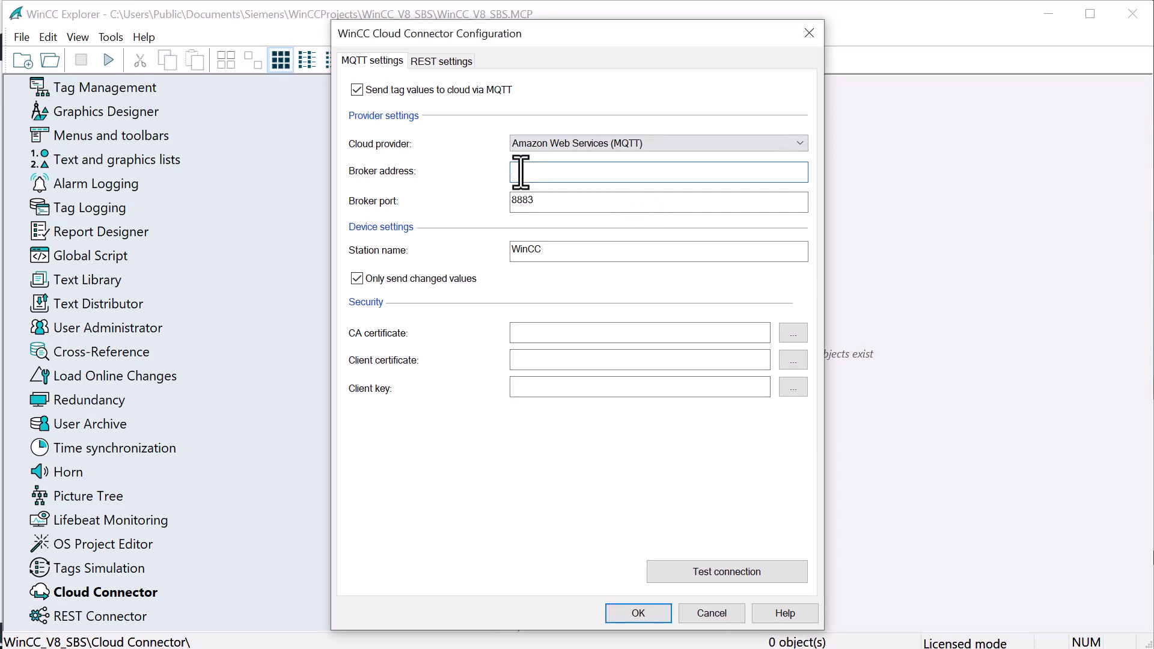
right_click(520, 172)
left_click(453, 238)
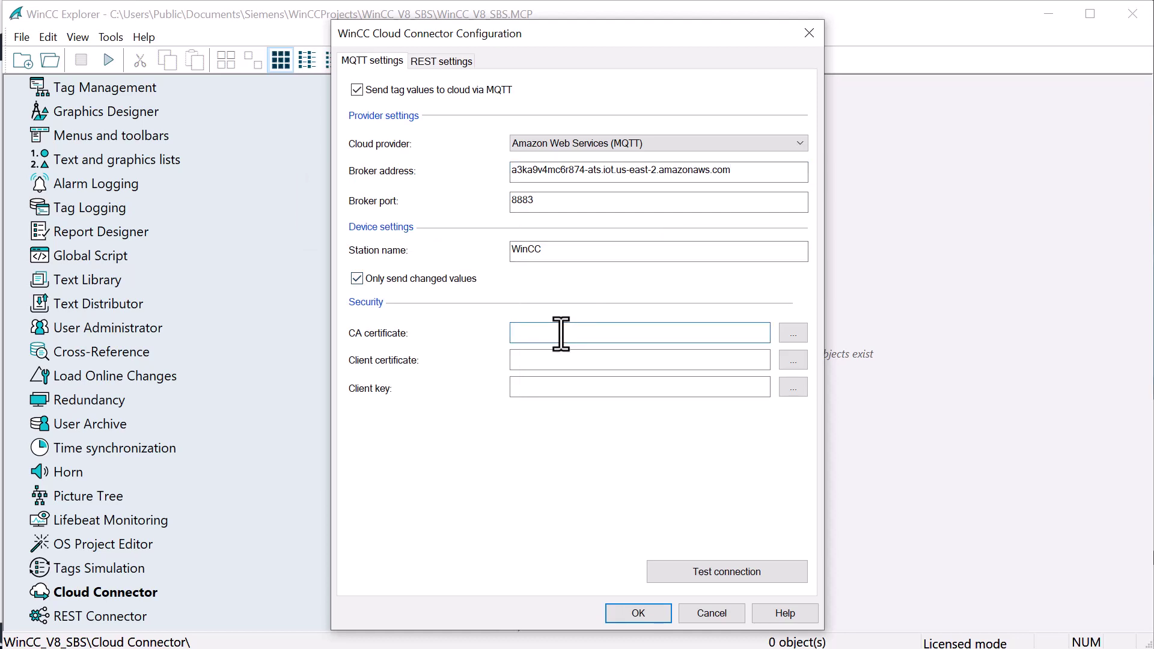
- Assign AmazonRootCA1.pem as CA, certificate.pem.crt as client certificate and private.pem.key as client key
left_click(792, 334)
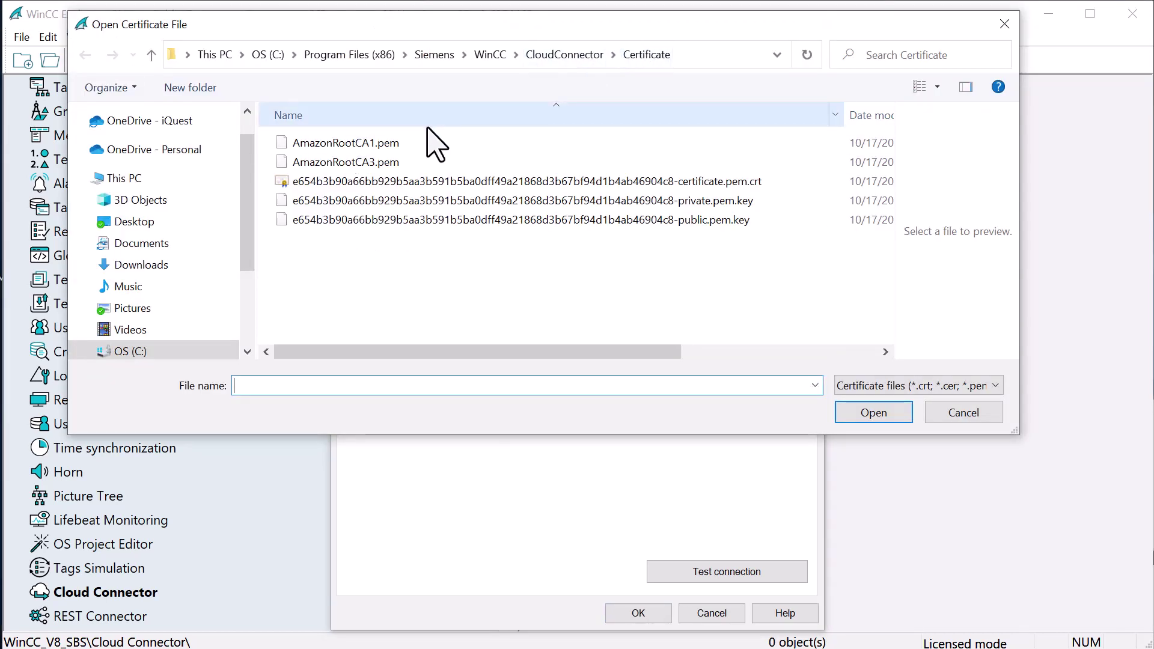
left_click(394, 145)
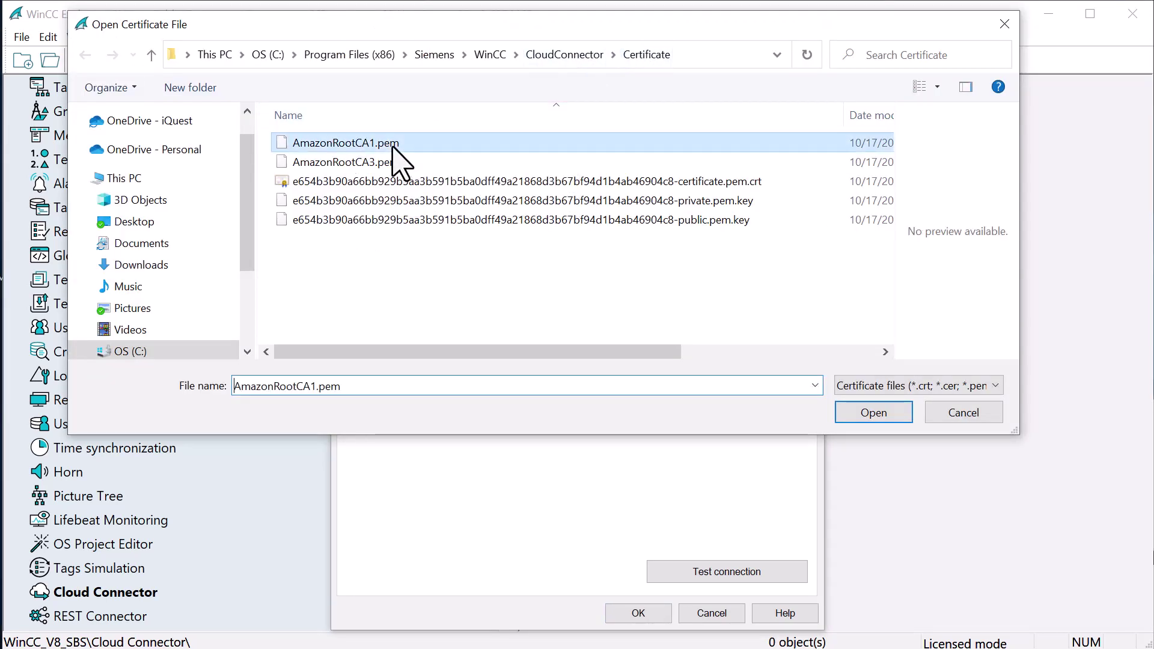
left_click(869, 416)
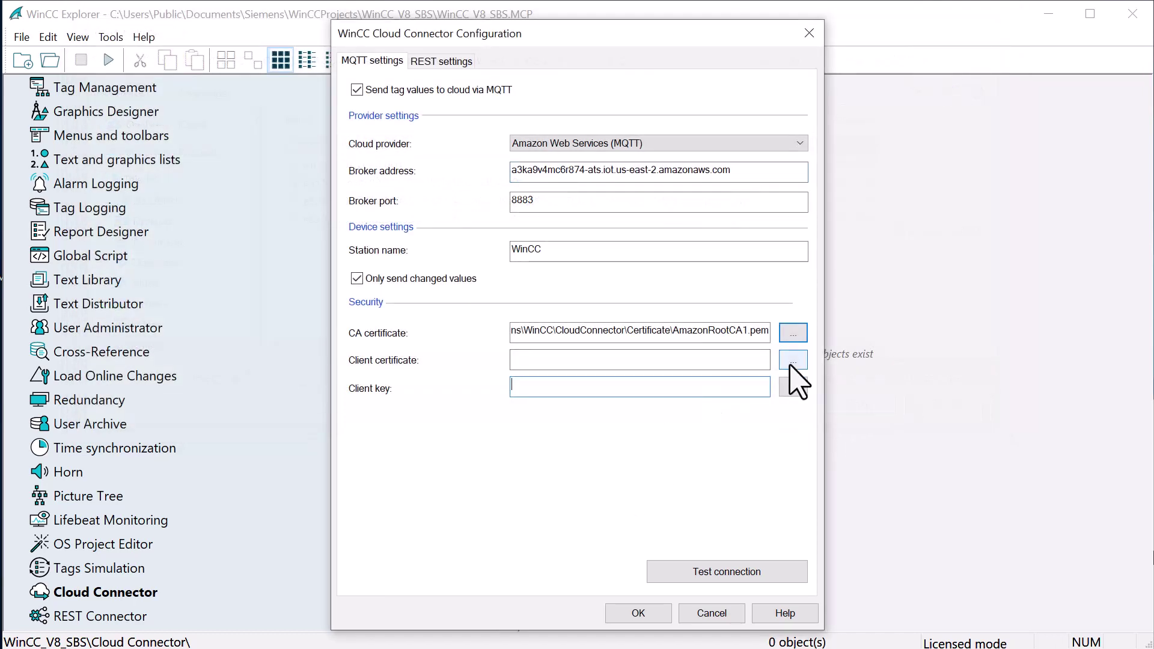
left_click(793, 360)
left_click(649, 182)
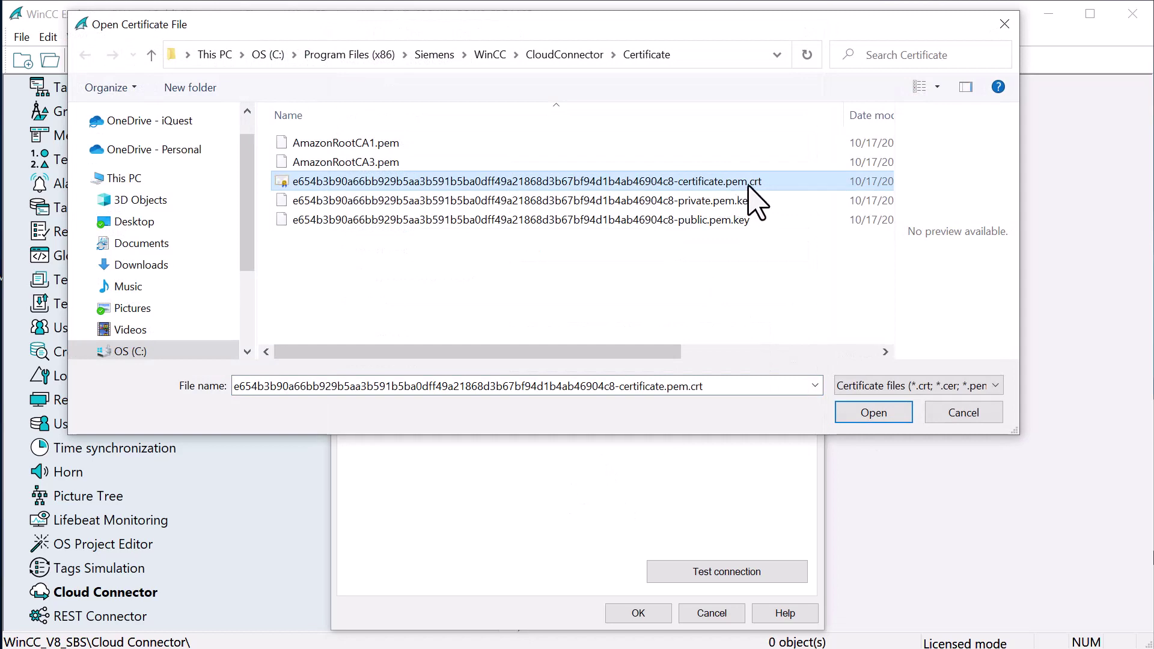
left_click(874, 413)
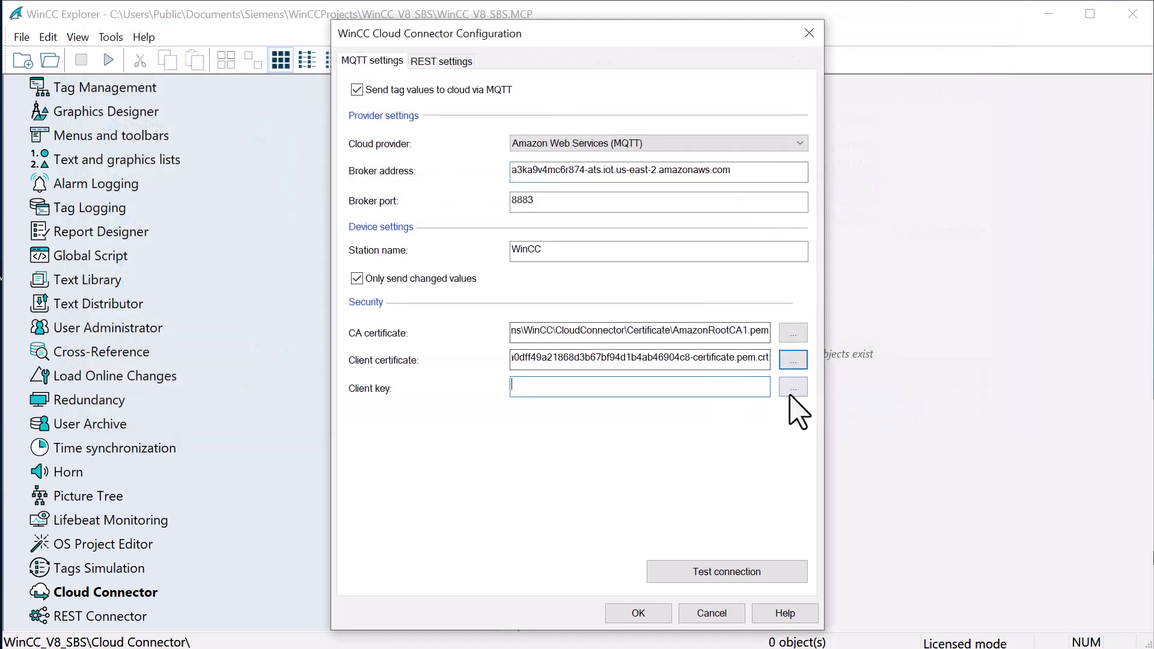
left_click(793, 388)
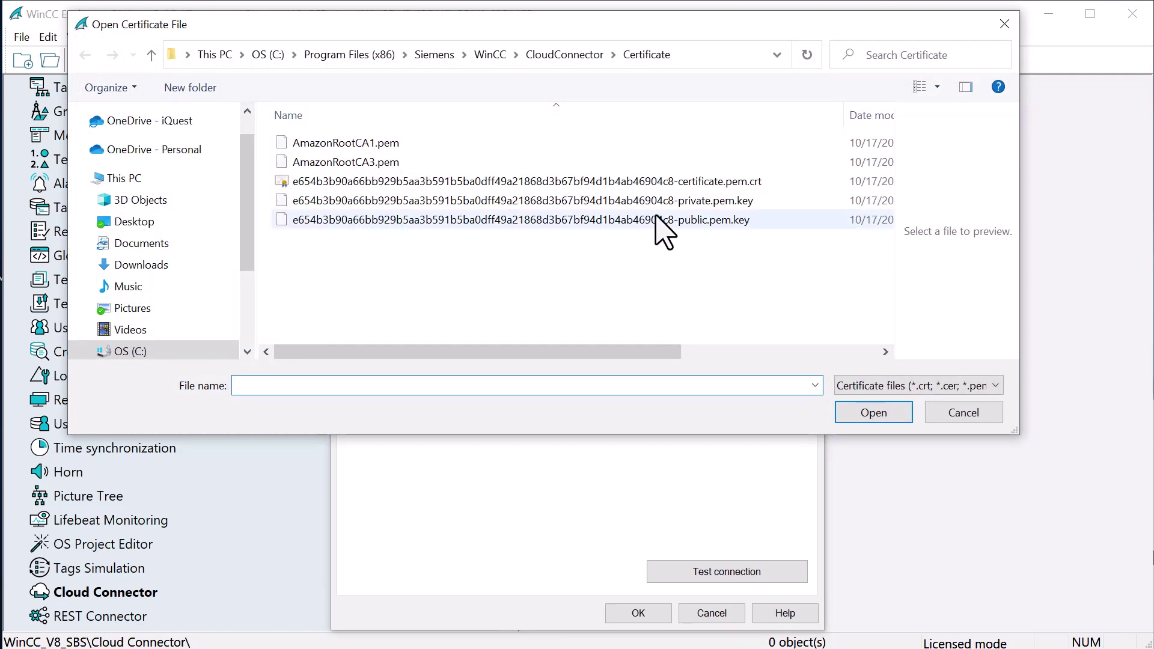
left_click(639, 202)
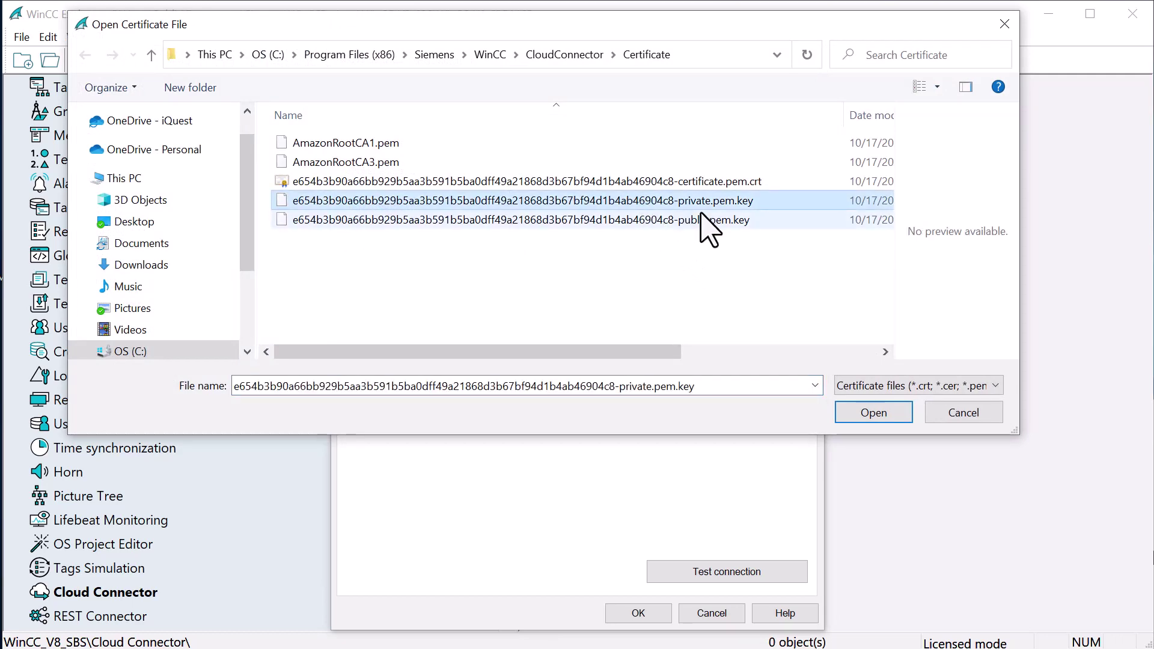
left_click(868, 414)
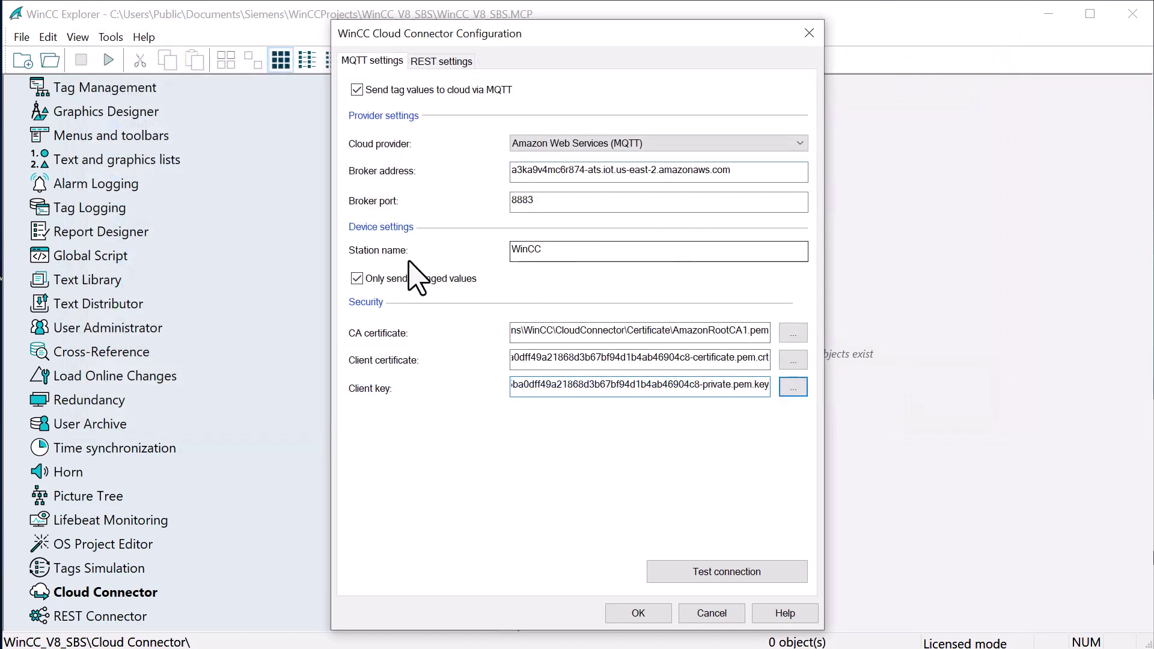
- Test the AWS IoT connection successfully and save the Cloud Connector settings
left_click(697, 574)
left_click(699, 574)
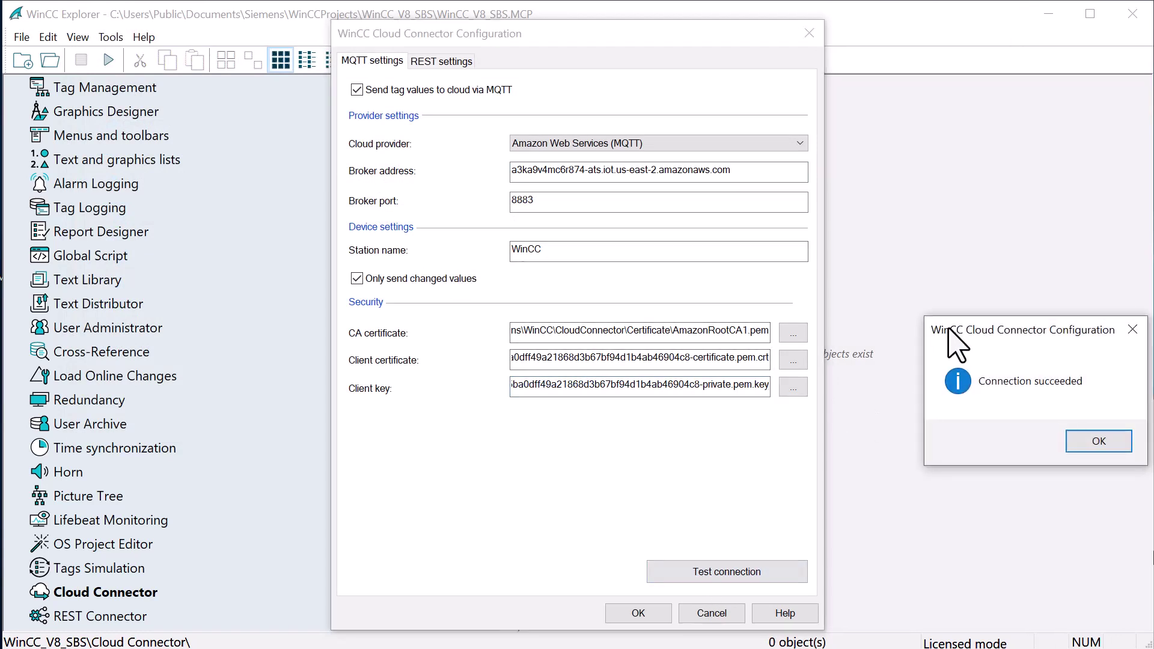
left_click(960, 352)
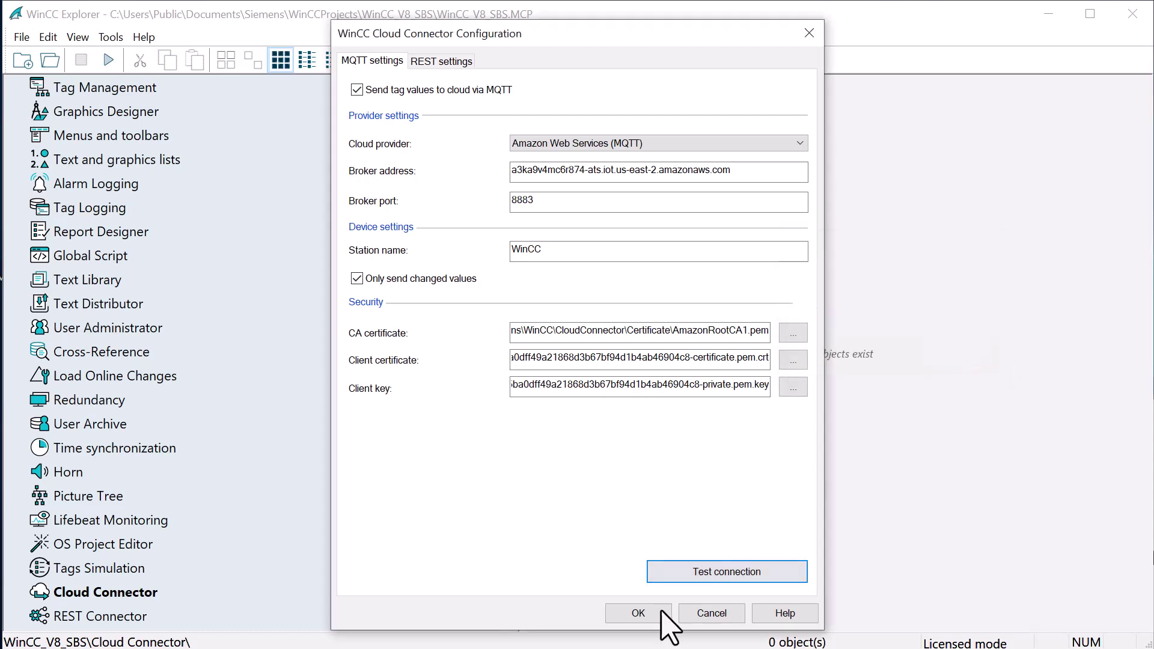
left_click(638, 613)
scroll(150, 153, "up", 1)
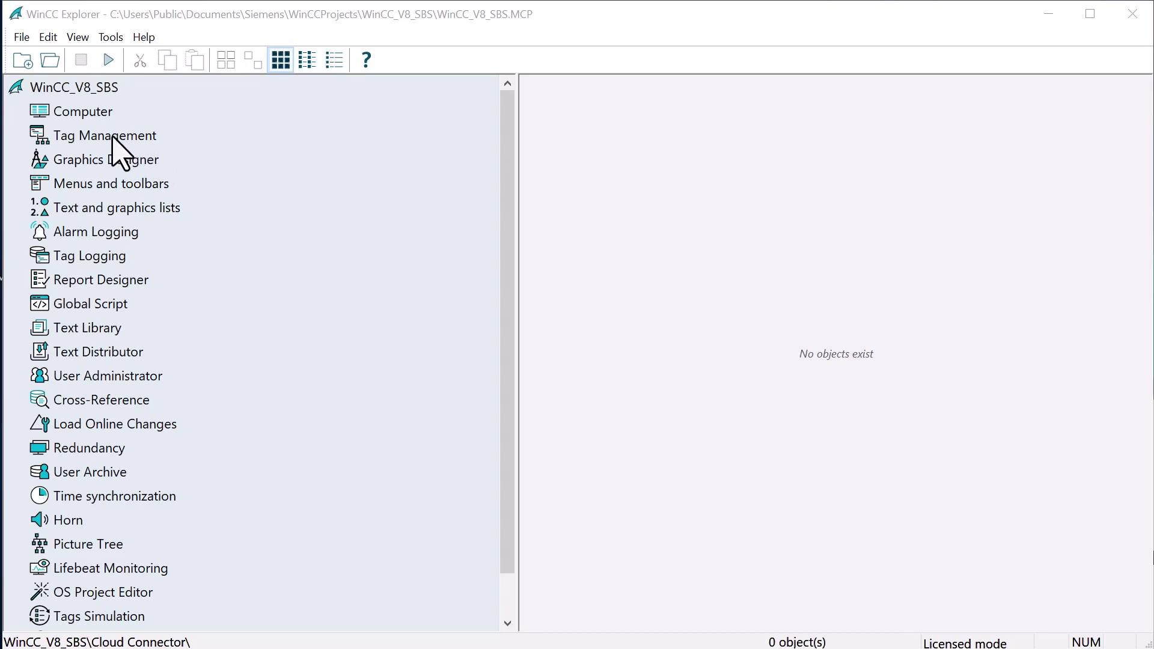
- Open Tag Management's ColorTags group and select the Mix_Tank_Level tag
double_click(112, 138)
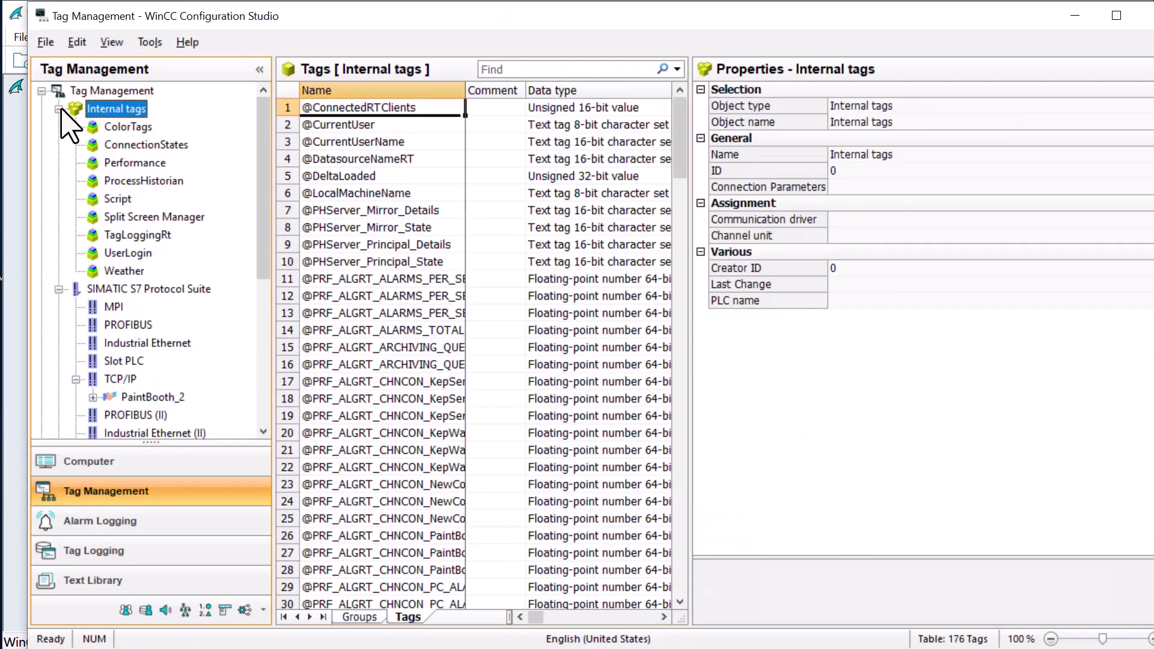
key("Down")
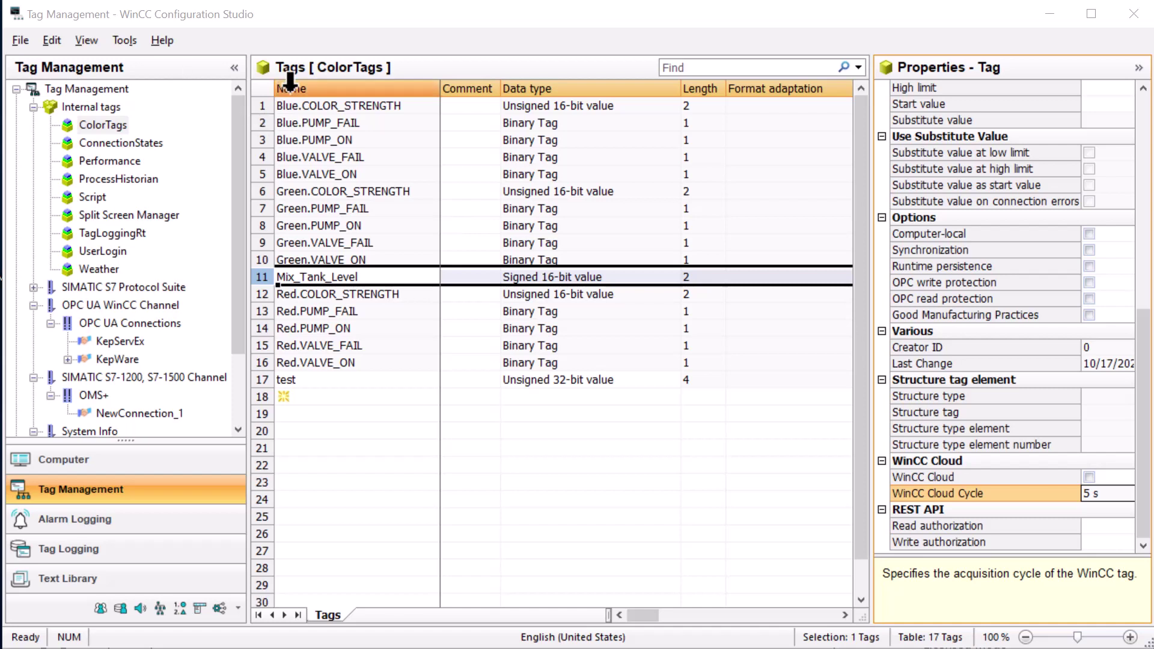
left_click(253, 260)
left_click(253, 276)
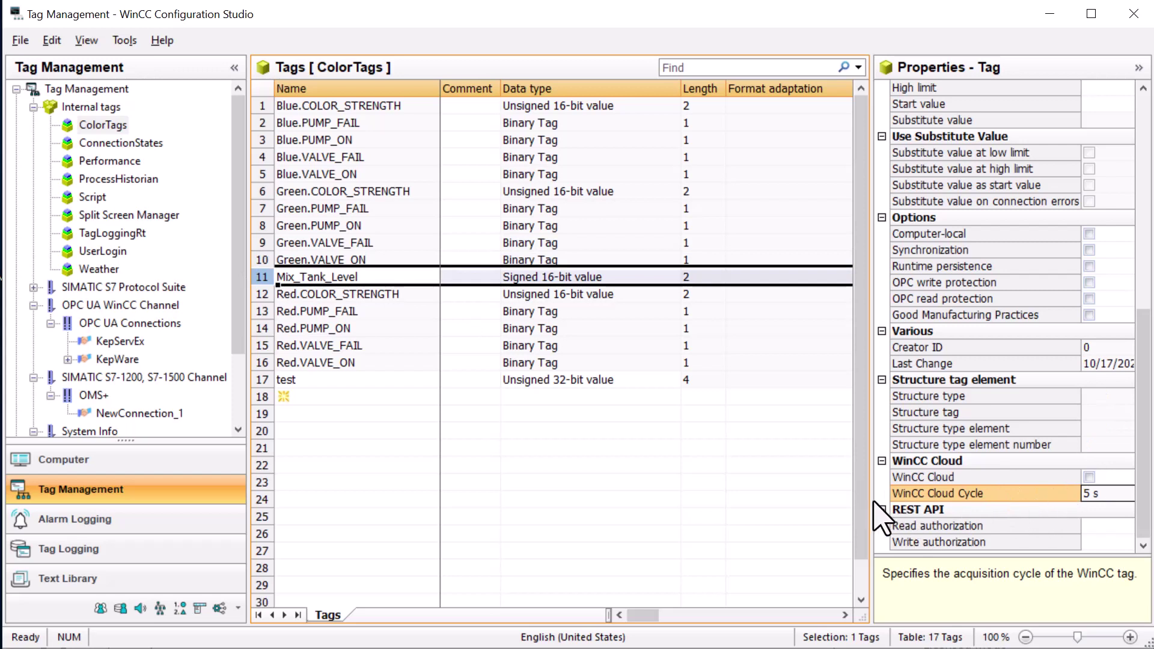
left_click_drag(873, 505, 842, 505)
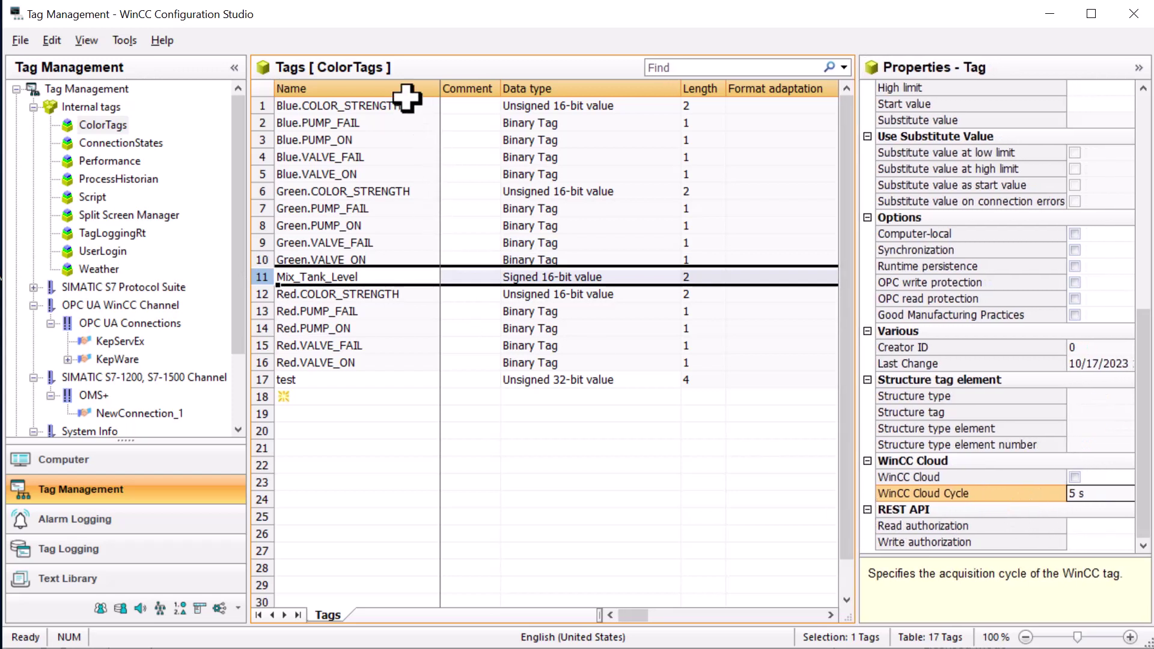
- Unhide the WinCC Cloud and WinCC Cloud Cycle columns in the tag table
right_click(619, 71)
mouse_move(666, 348)
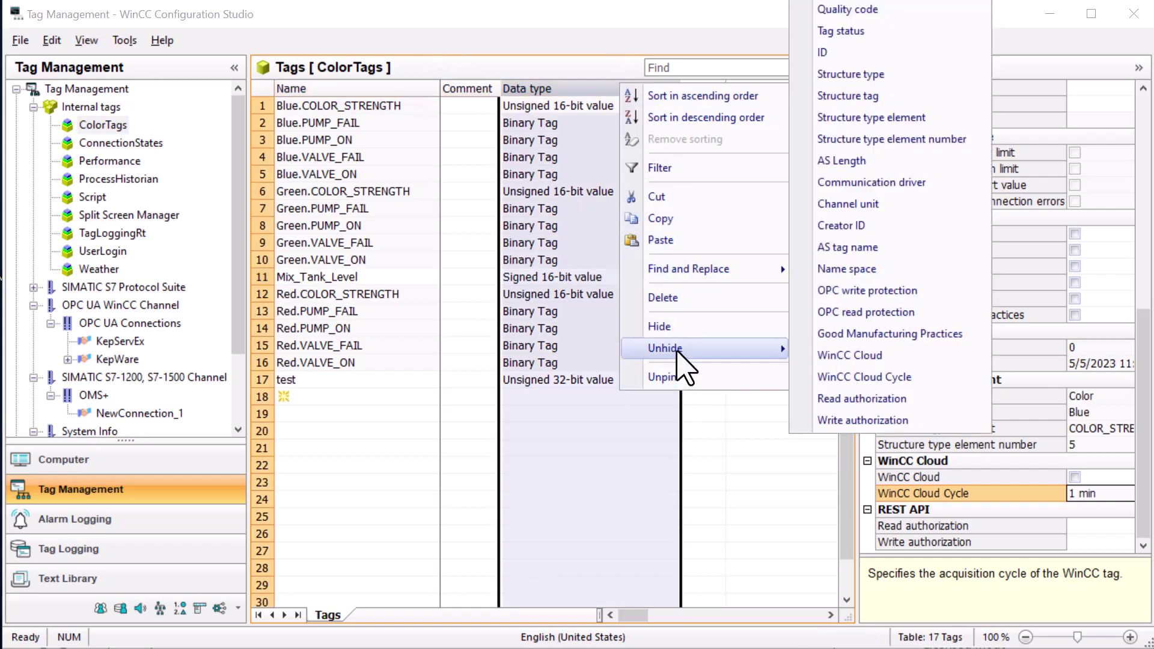
left_click(847, 355)
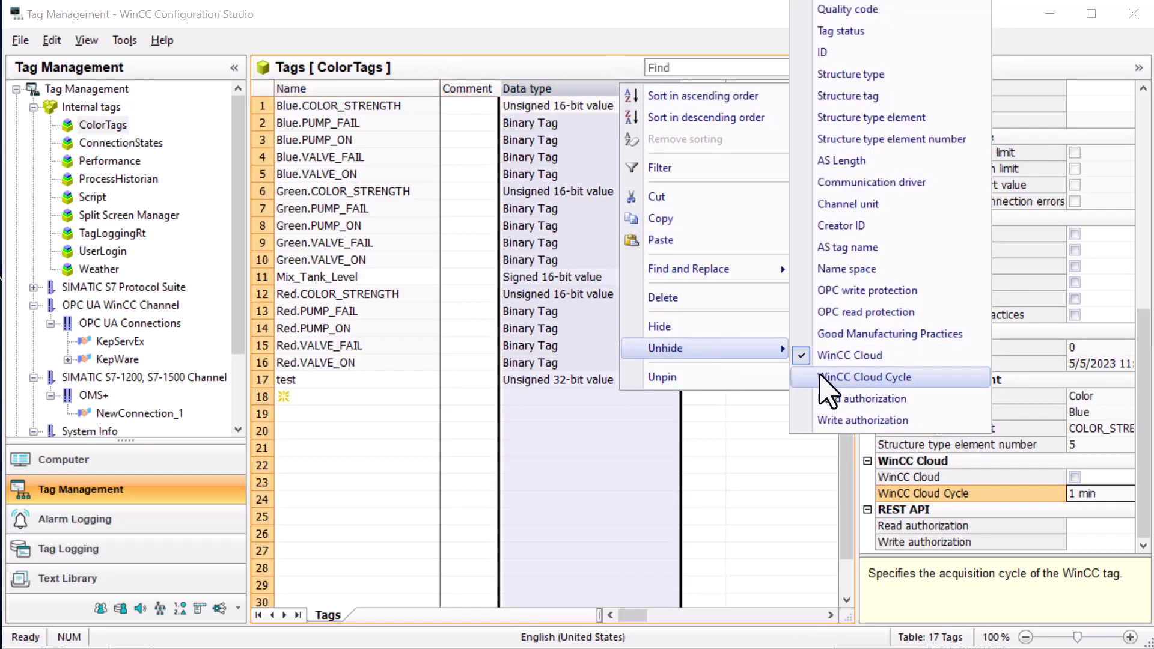
left_click(713, 532)
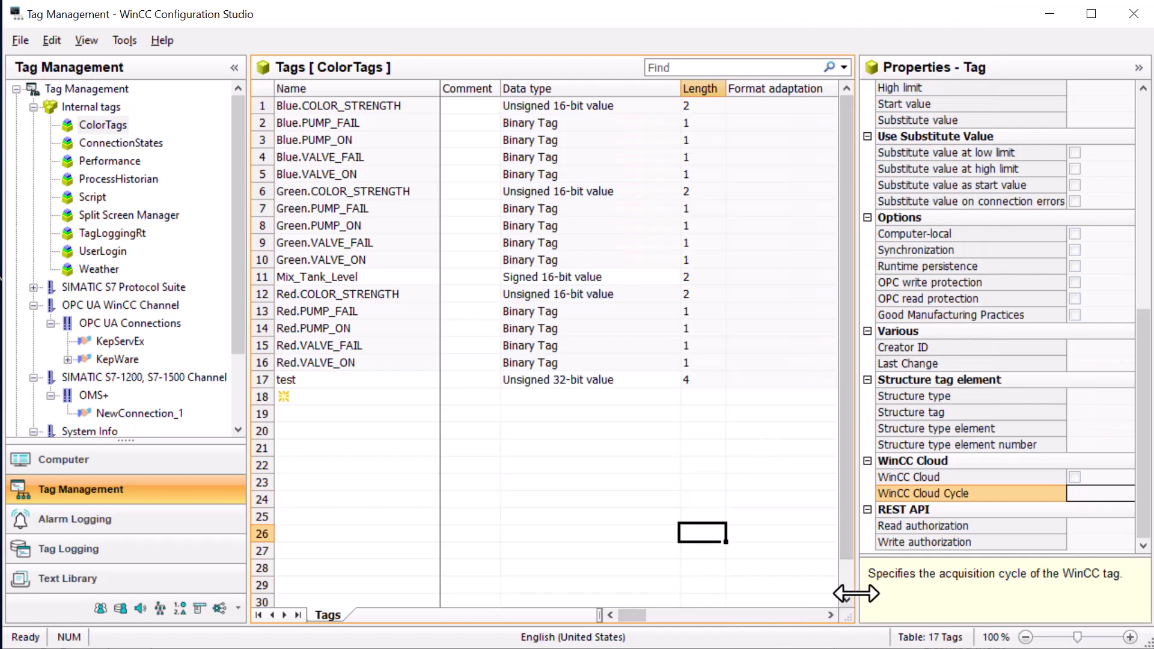
left_click_drag(856, 593, 975, 593)
left_click_drag(727, 615, 920, 615)
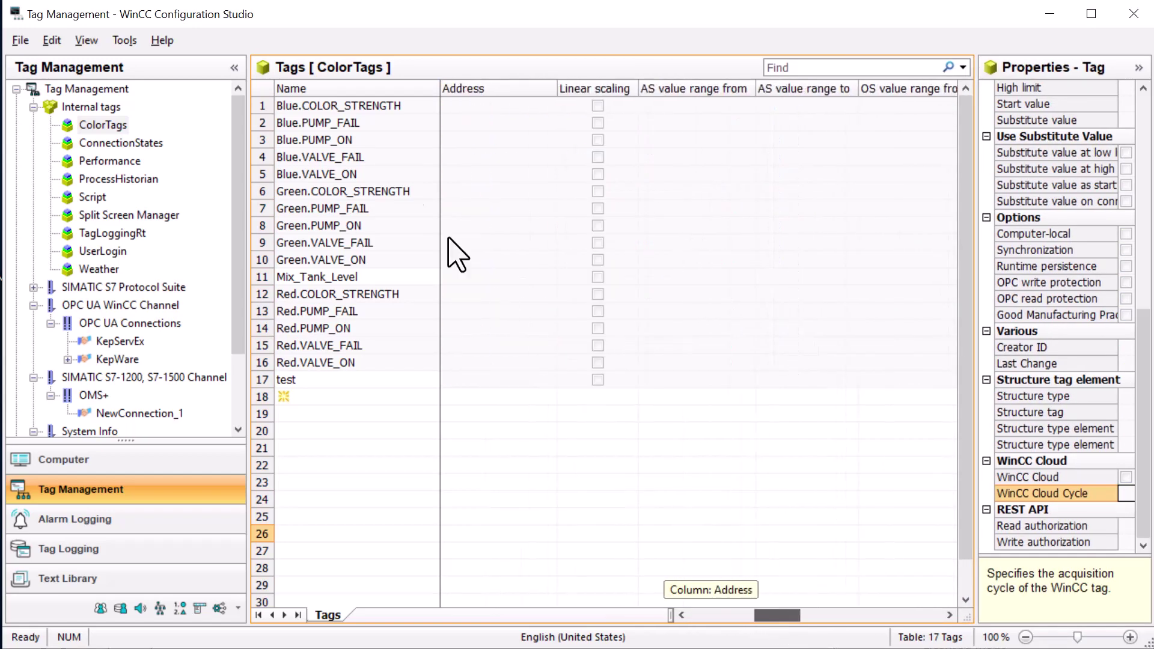
- Enable WinCC Cloud for Mix_Tank_Level and Red.COLOR_STRENGTH, setting Red's cloud cycle to 5 s
left_click(256, 278)
left_click(686, 276)
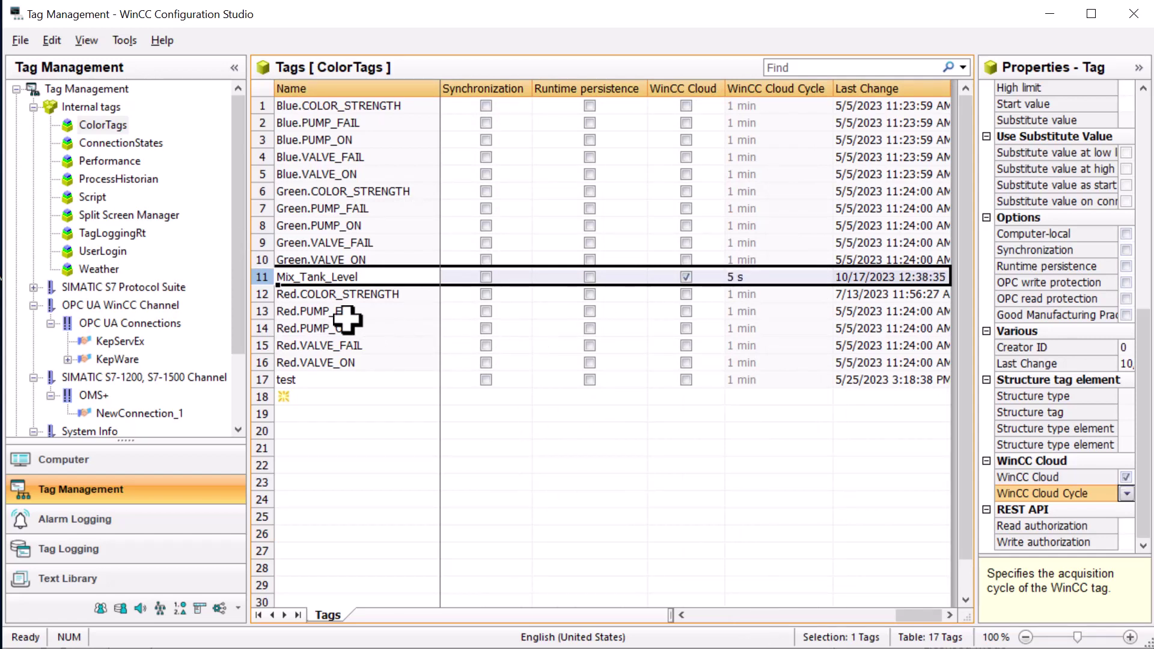
left_click(273, 295)
left_click(686, 294)
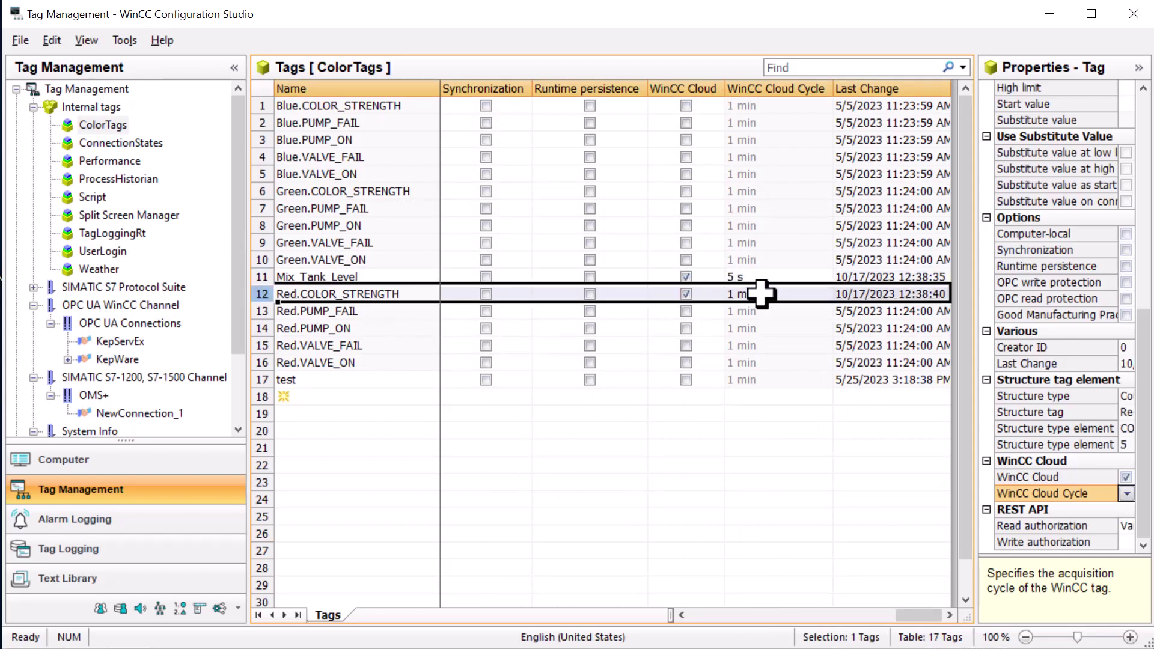
left_click(761, 295)
left_click(841, 294)
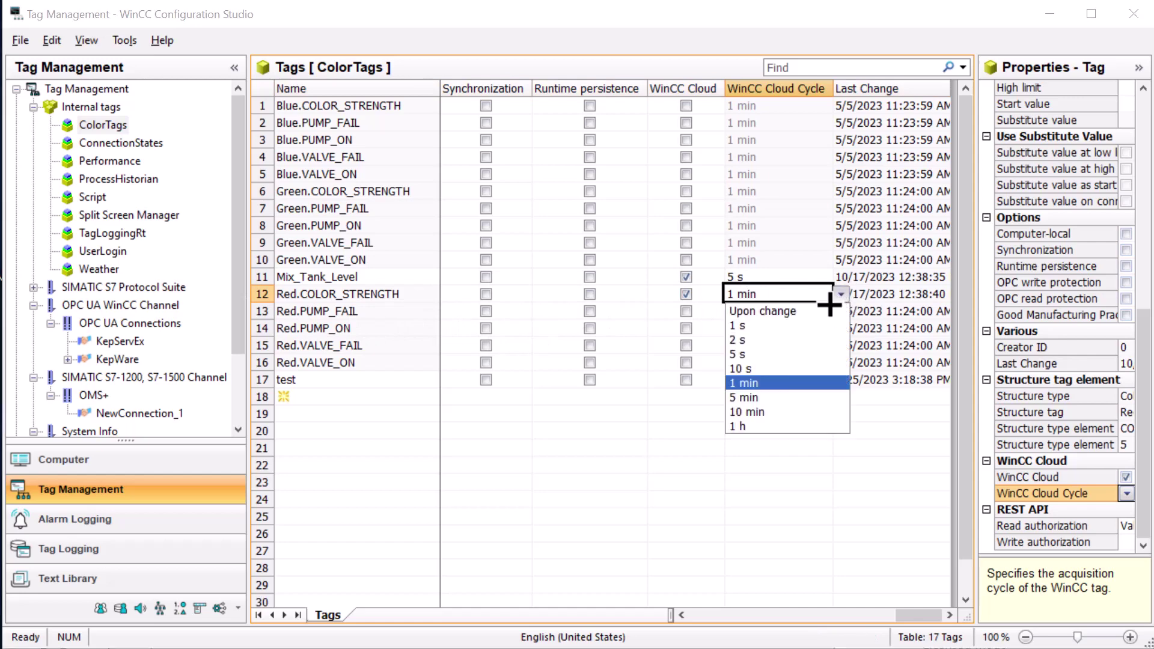
left_click(772, 363)
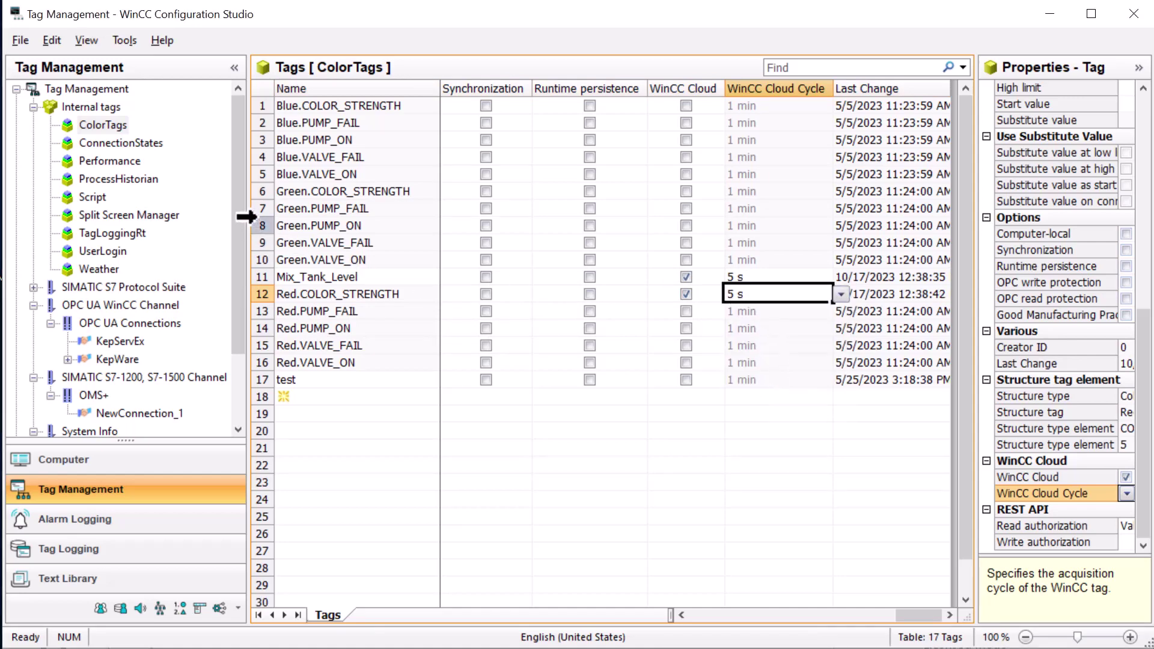
- Enable WinCC Cloud with a 5 s cycle for Green.COLOR_STRENGTH and Blue.COLOR_STRENGTH
left_click(268, 192)
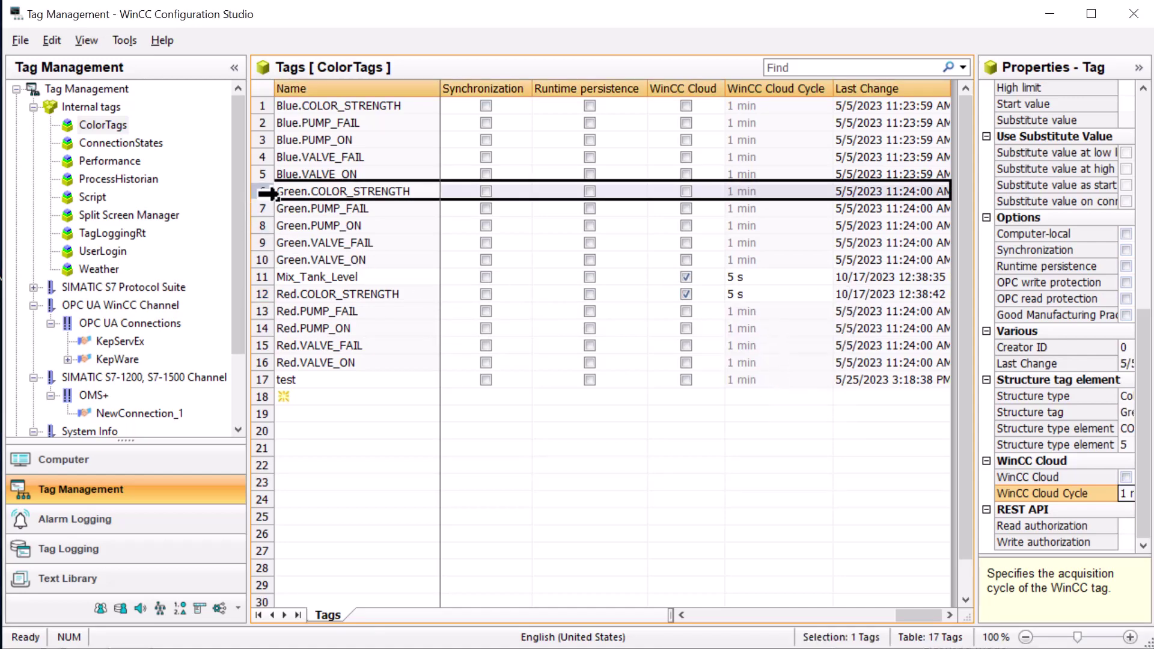
left_click(686, 191)
left_click(761, 191)
left_click(842, 193)
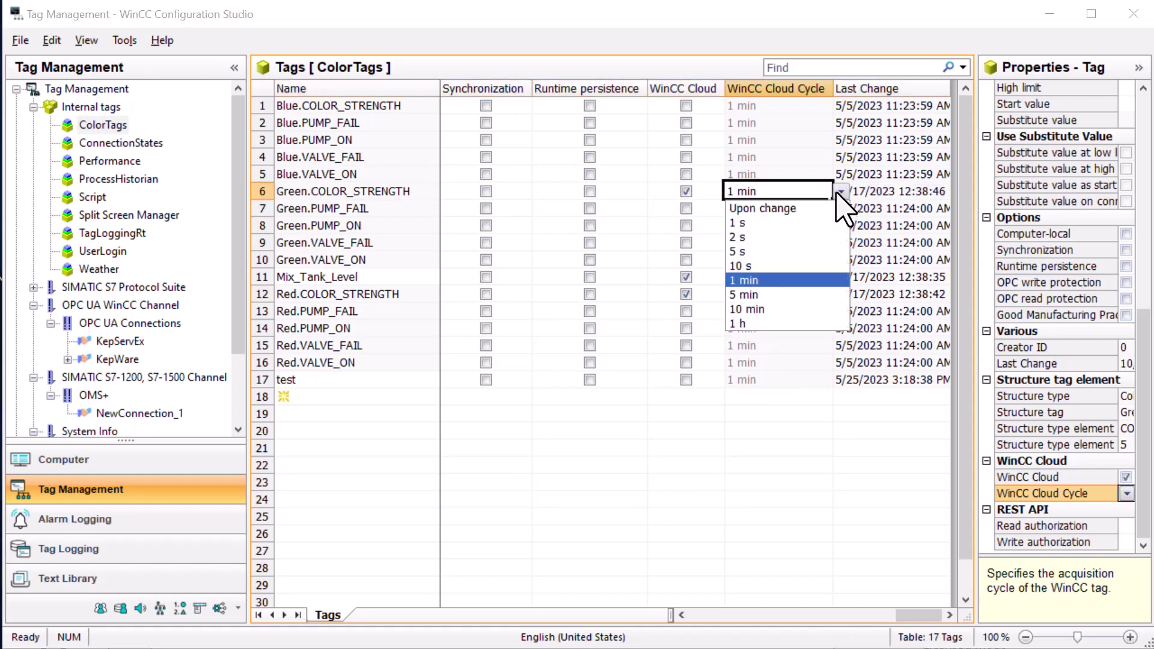
left_click(770, 250)
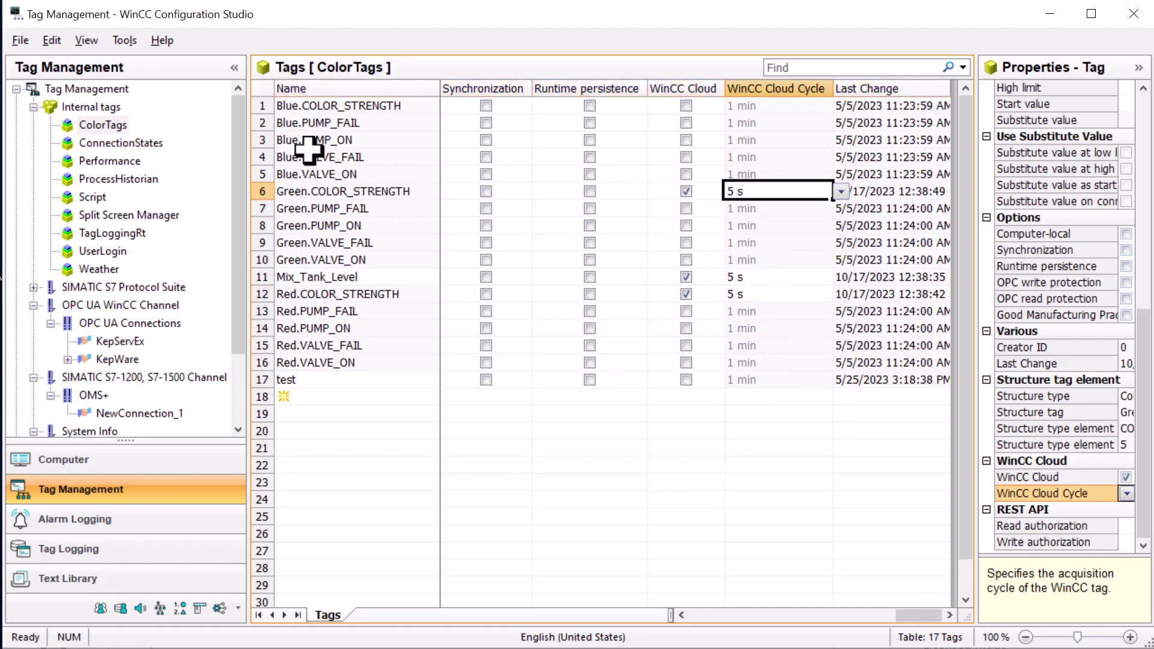
left_click(259, 106)
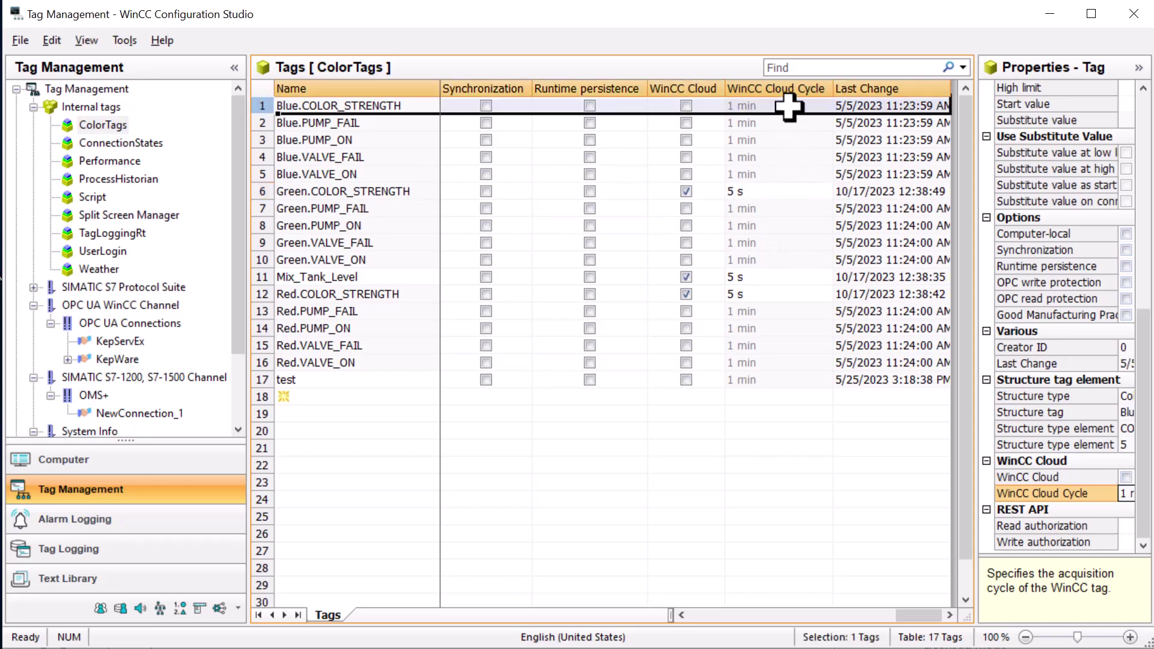
left_click(686, 106)
left_click(804, 106)
left_click(840, 107)
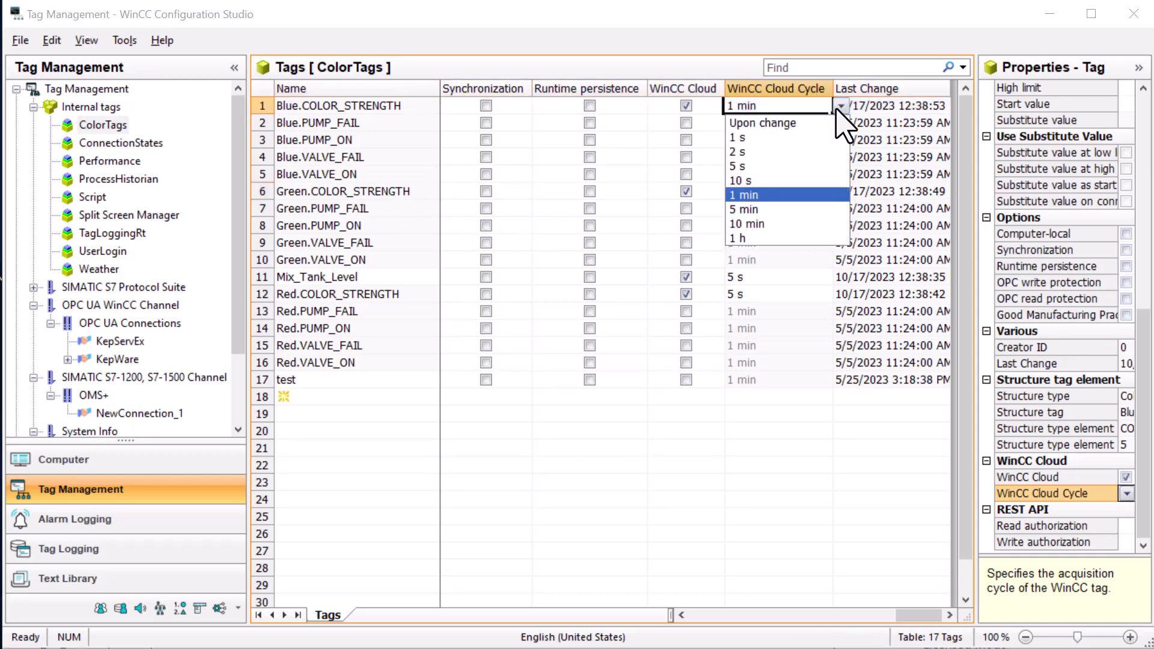
left_click(752, 167)
left_click(673, 464)
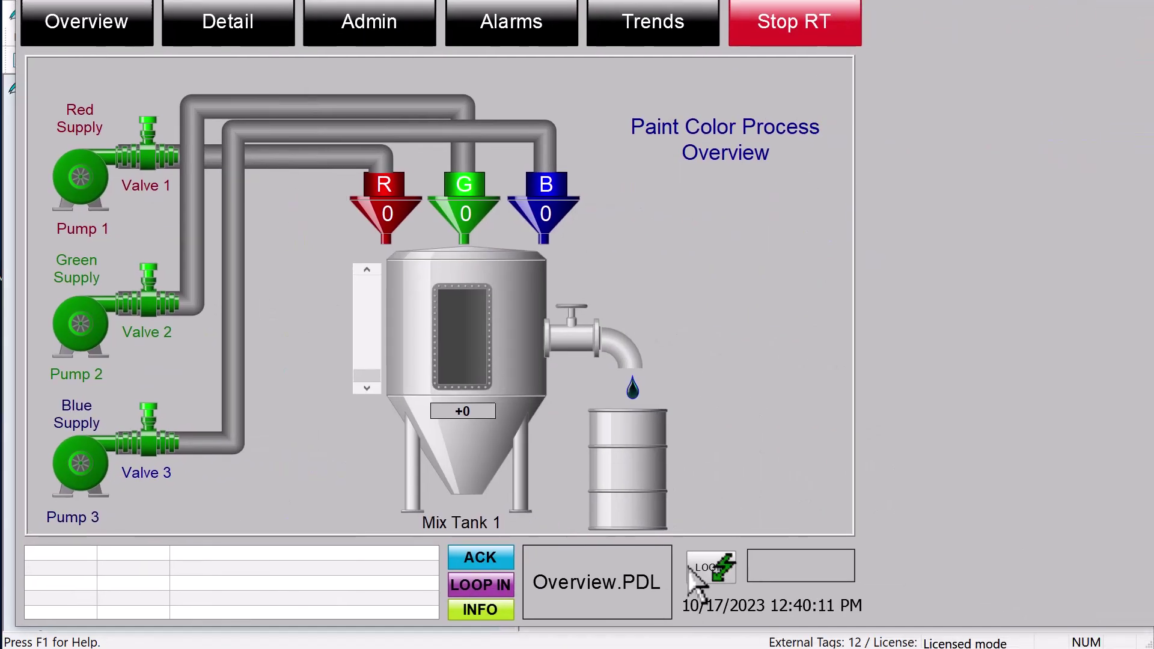
- Log in to WinCC Runtime as Engineer
left_click(695, 567)
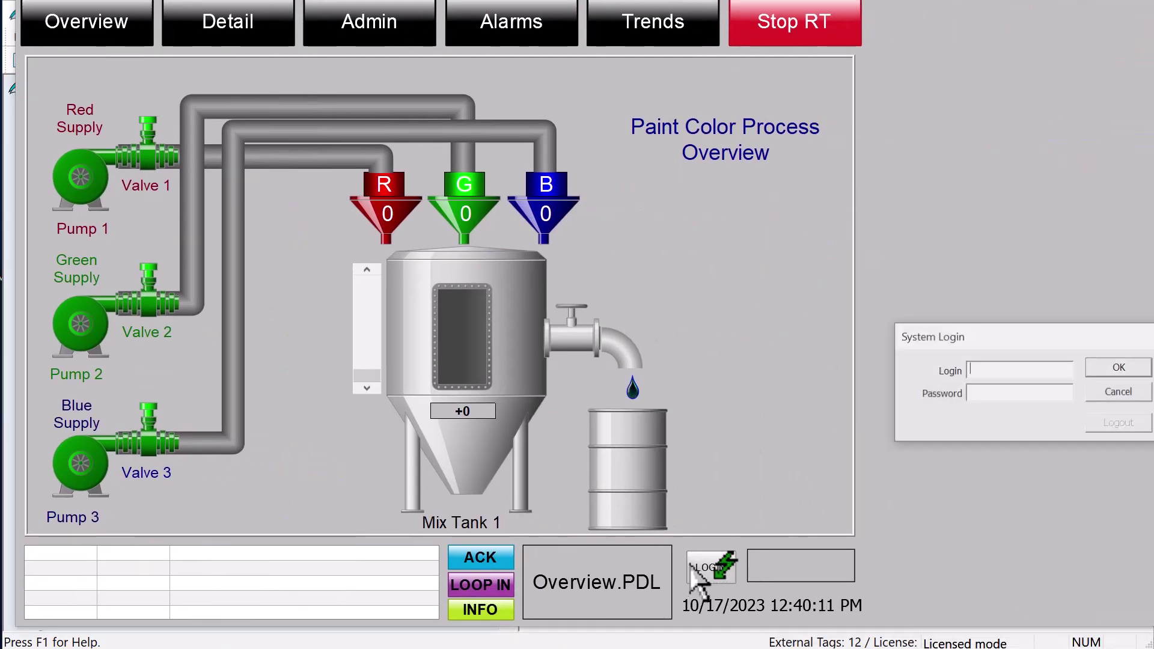
type("Engineer")
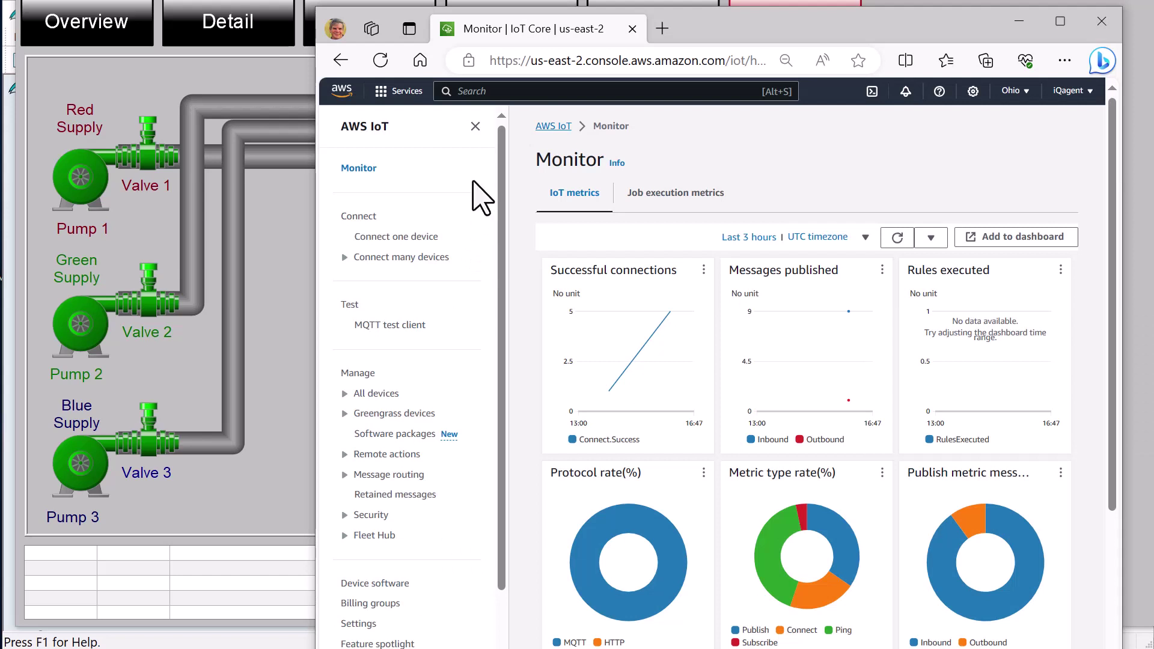
- Widen the browser, open the MQTT test client, and enter WinCC/WinCC_V8_SBS/ as topic filter
left_click_drag(315, 142, 102, 142)
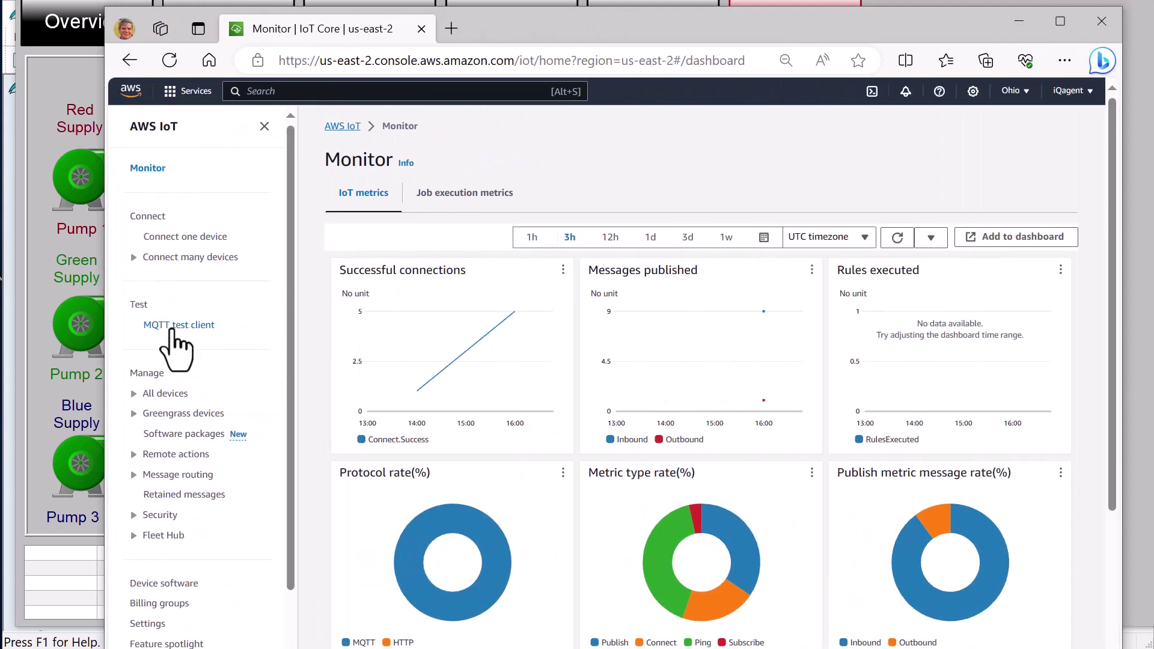
left_click(177, 328)
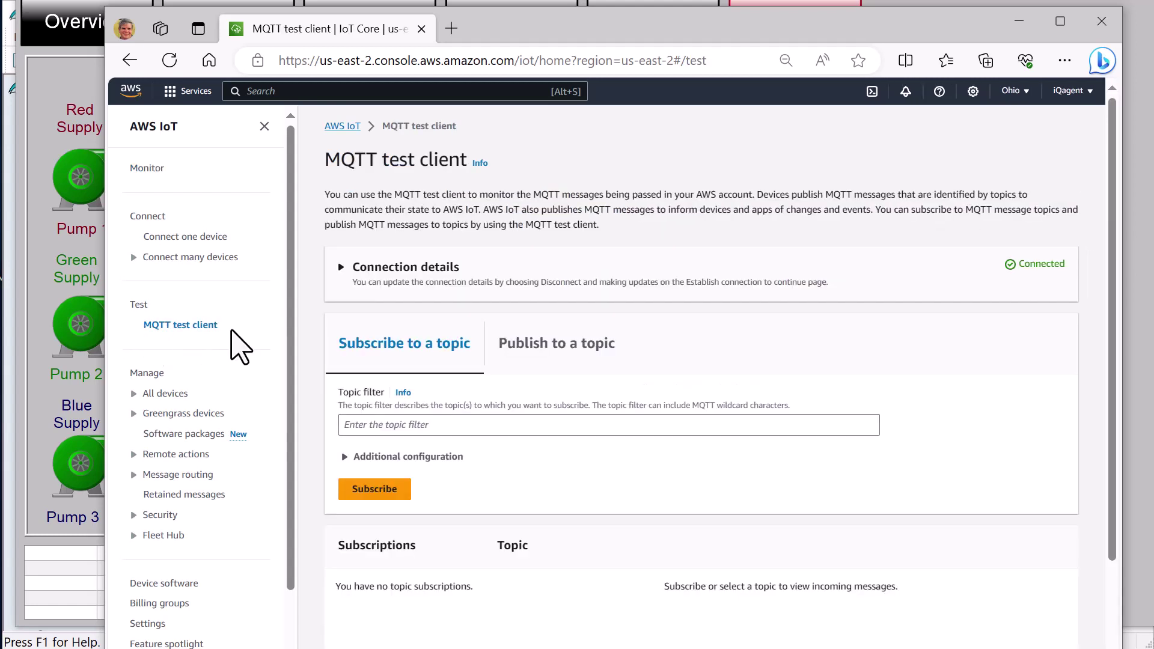
left_click(400, 427)
type("Win")
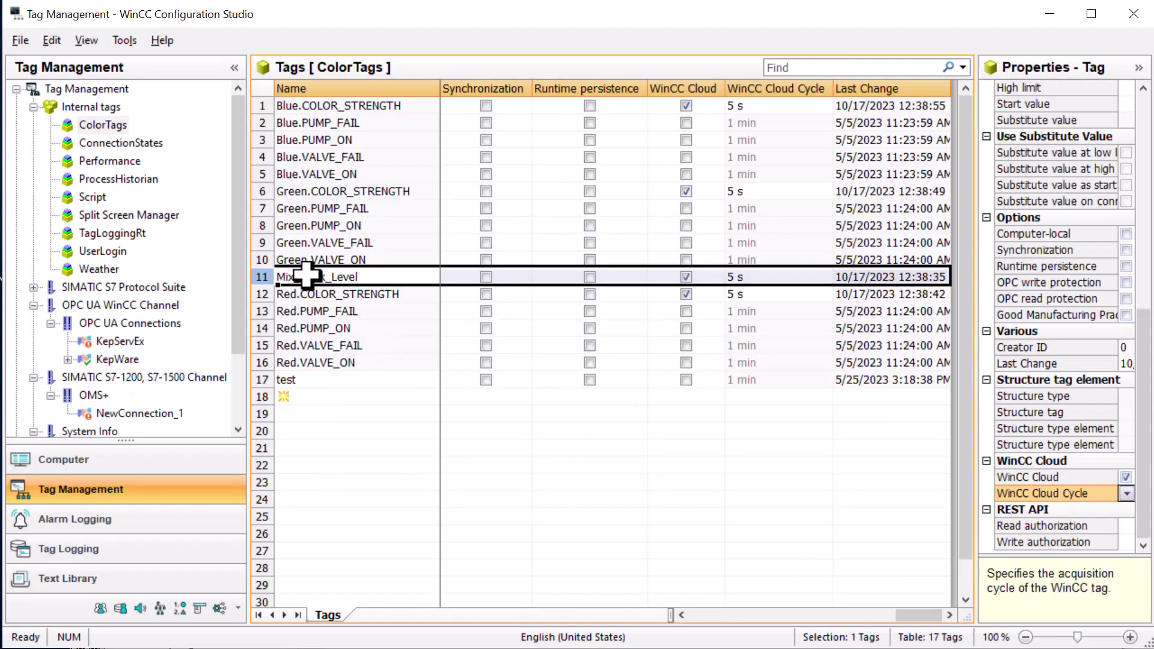
- Copy the Mix_Tank_Level tag name from Tag Management and append it to the topic filter
left_click(342, 280)
key("ctrl+a")
key("ctrl+c")
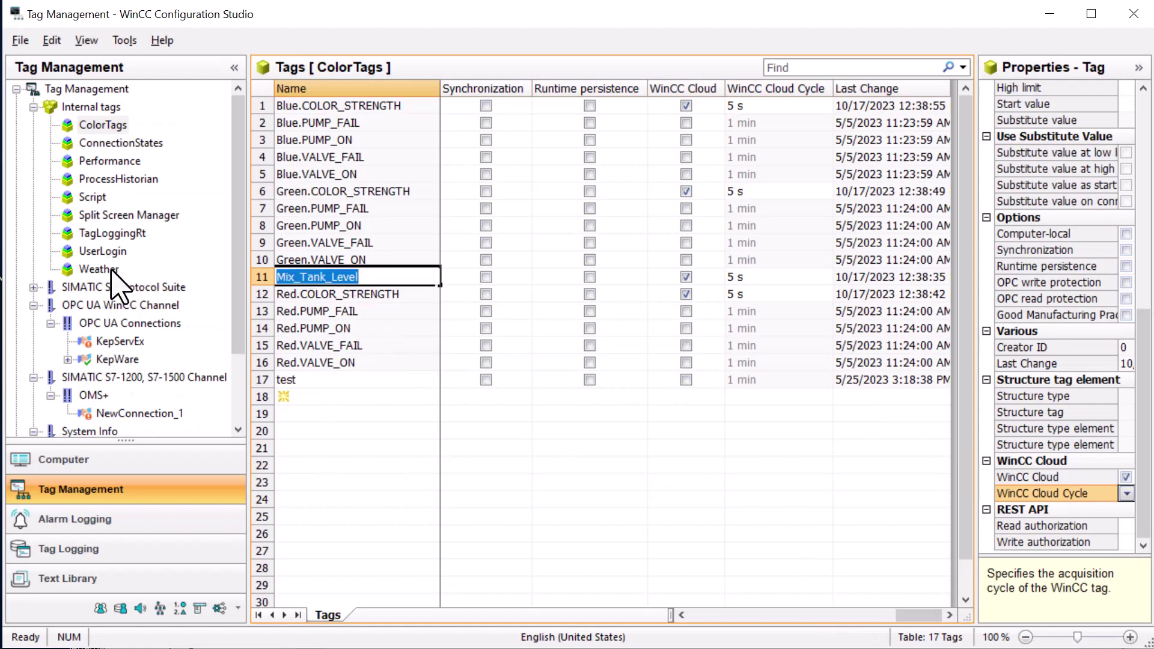
left_click(310, 328)
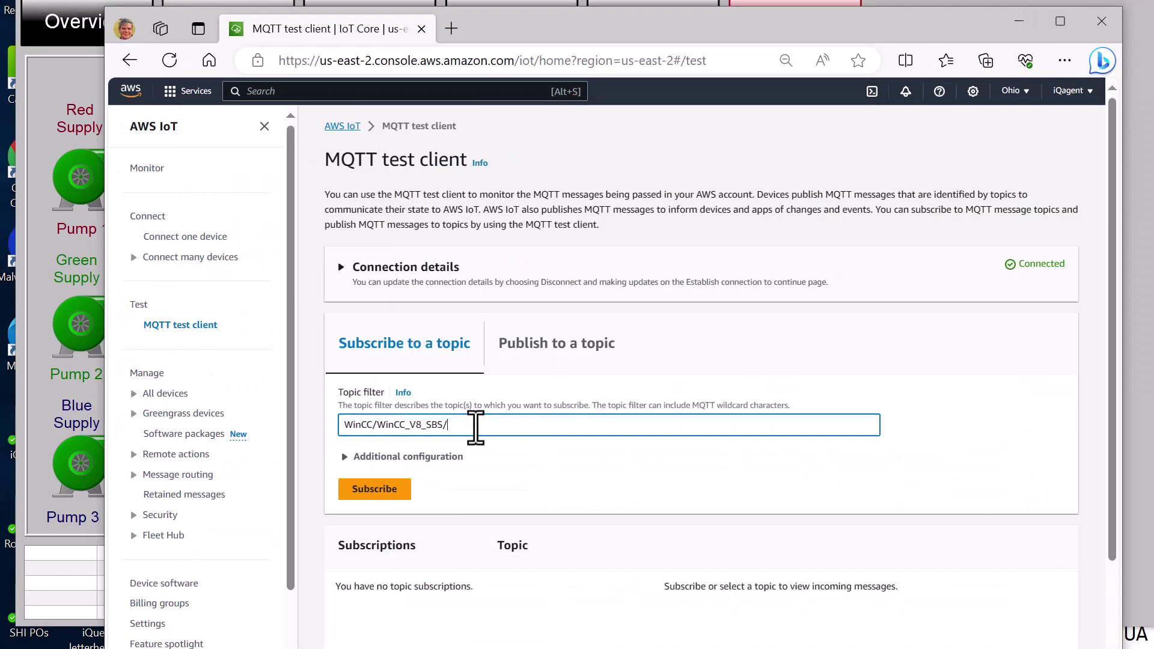
key("ctrl+v")
- Subscribe to WinCC/WinCC_V8_SBS/Mix_Tank_Level and scroll down to the empty message area
left_click(380, 494)
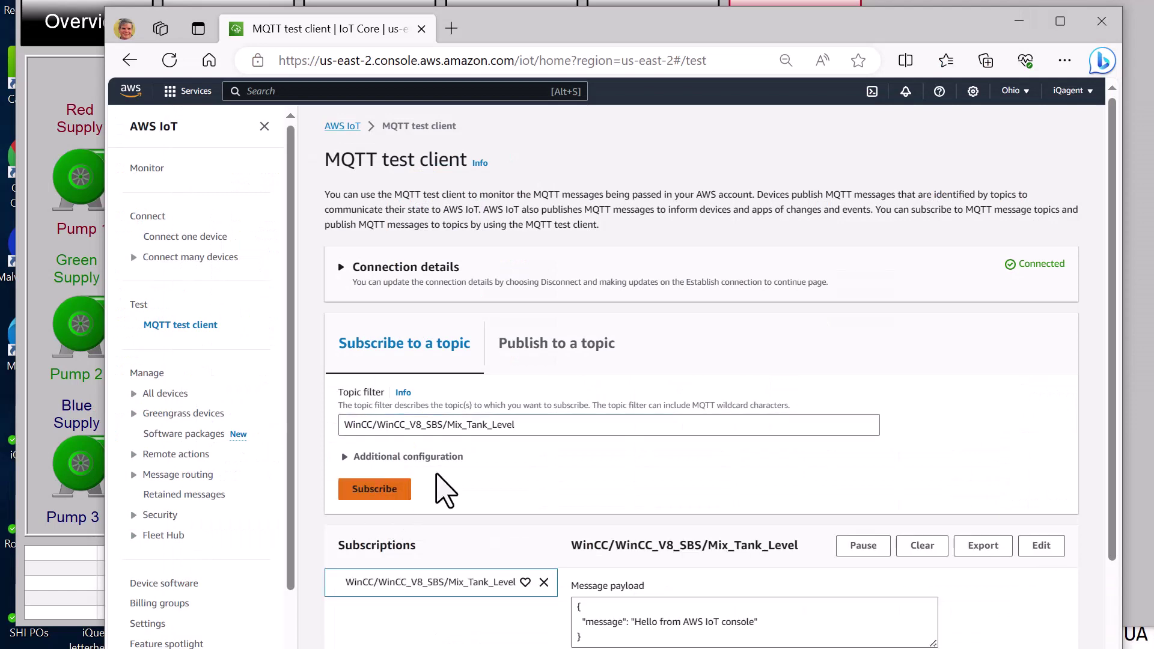
scroll(510, 485, "down", 2)
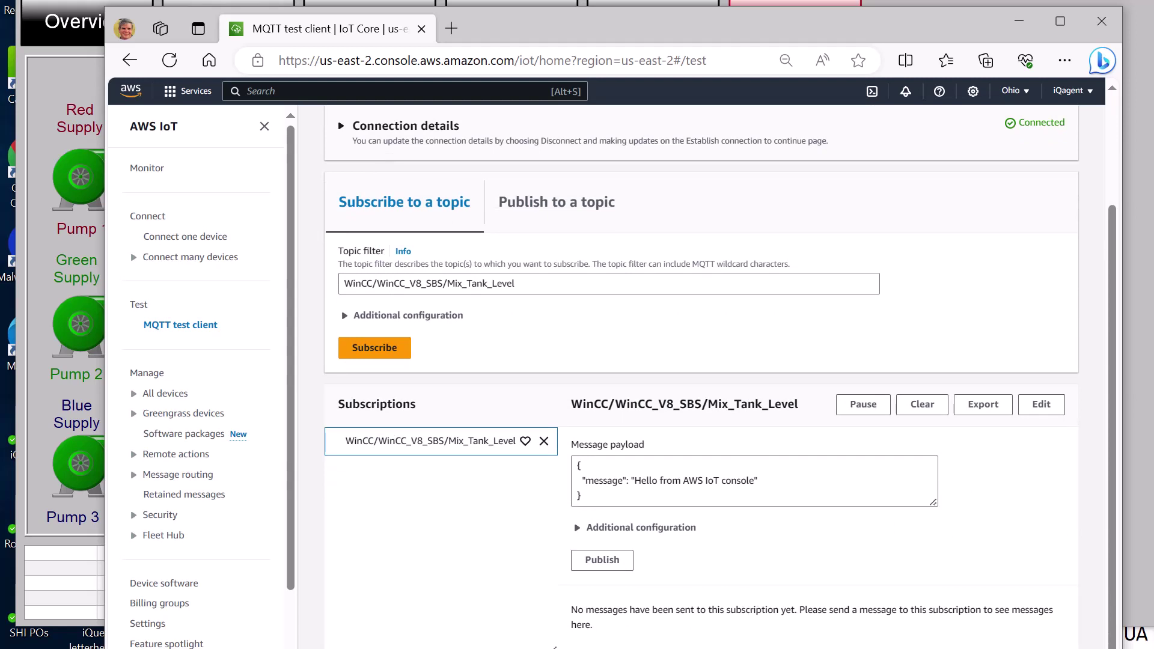
scroll(614, 377, "down", 1)
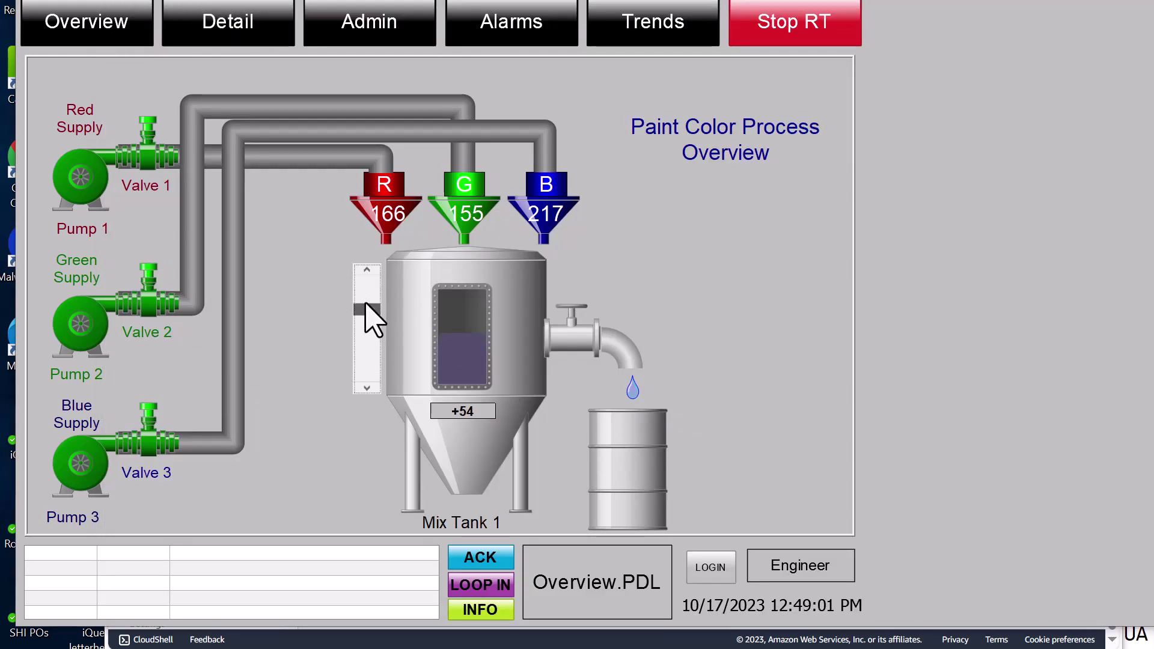
- Raise the Mix Tank 1 level and confirm the test client received value 54
left_click_drag(367, 322, 364, 299)
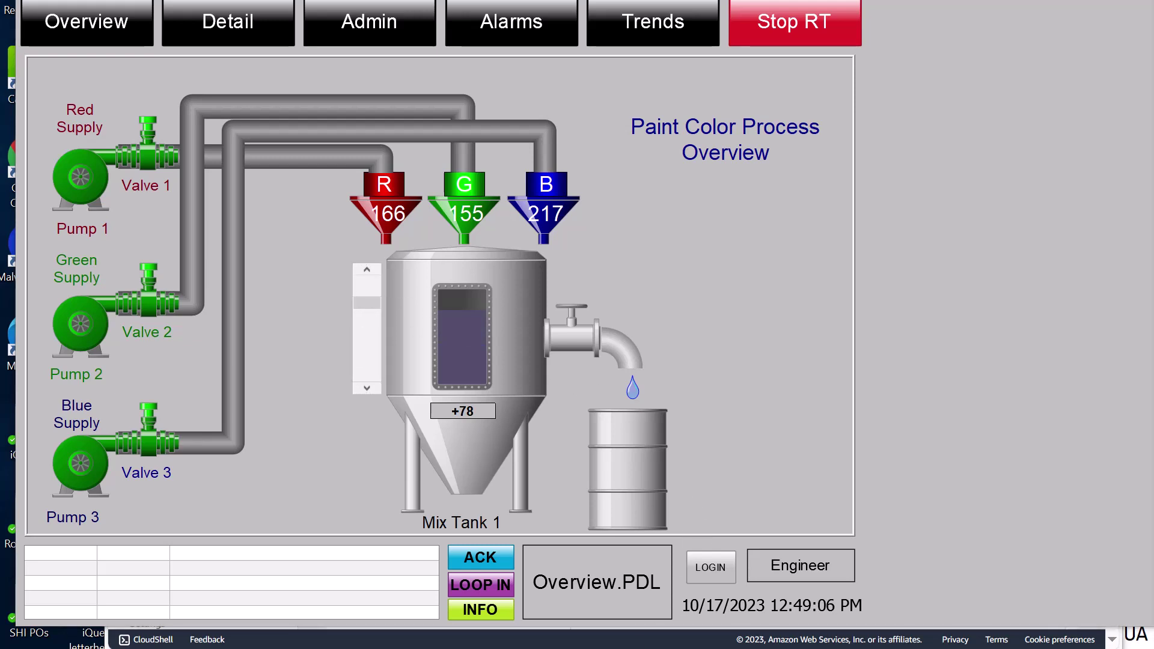
left_click(421, 638)
scroll(586, 514, "down", 3)
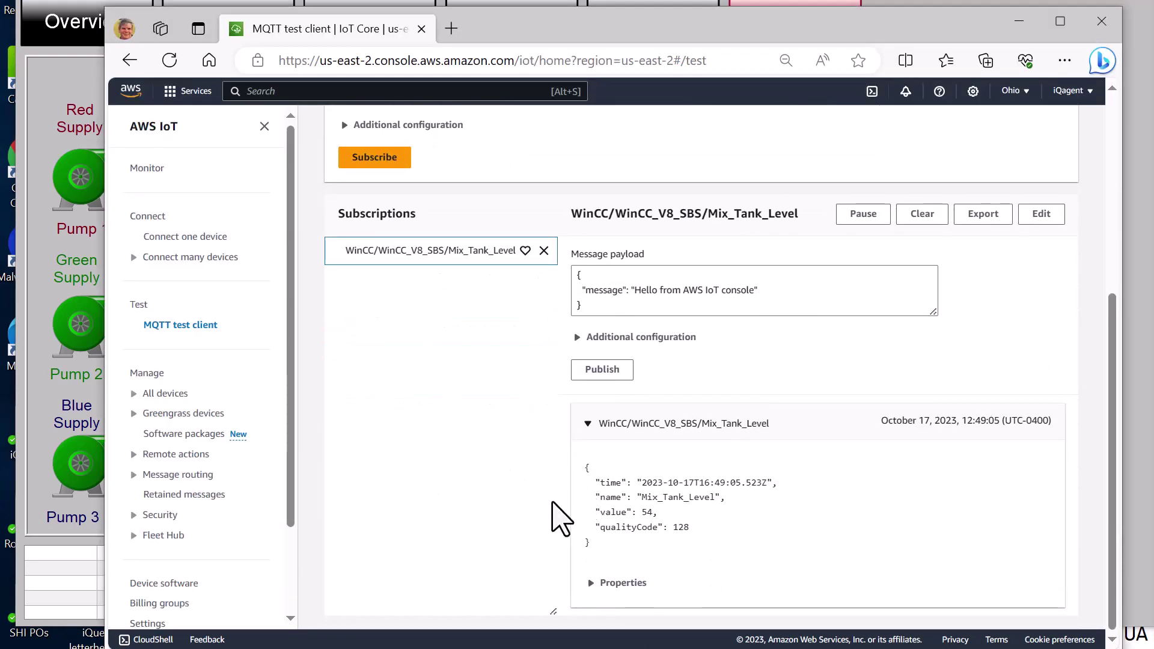
double_click(647, 512)
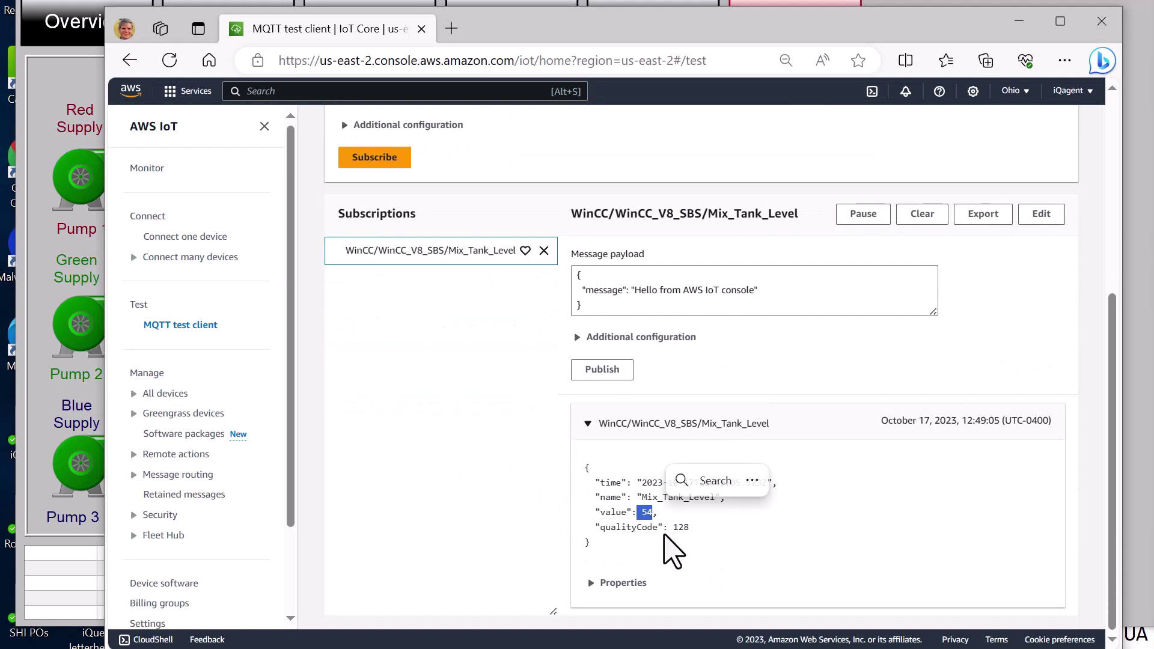
left_click(595, 583)
key("alt+Tab")
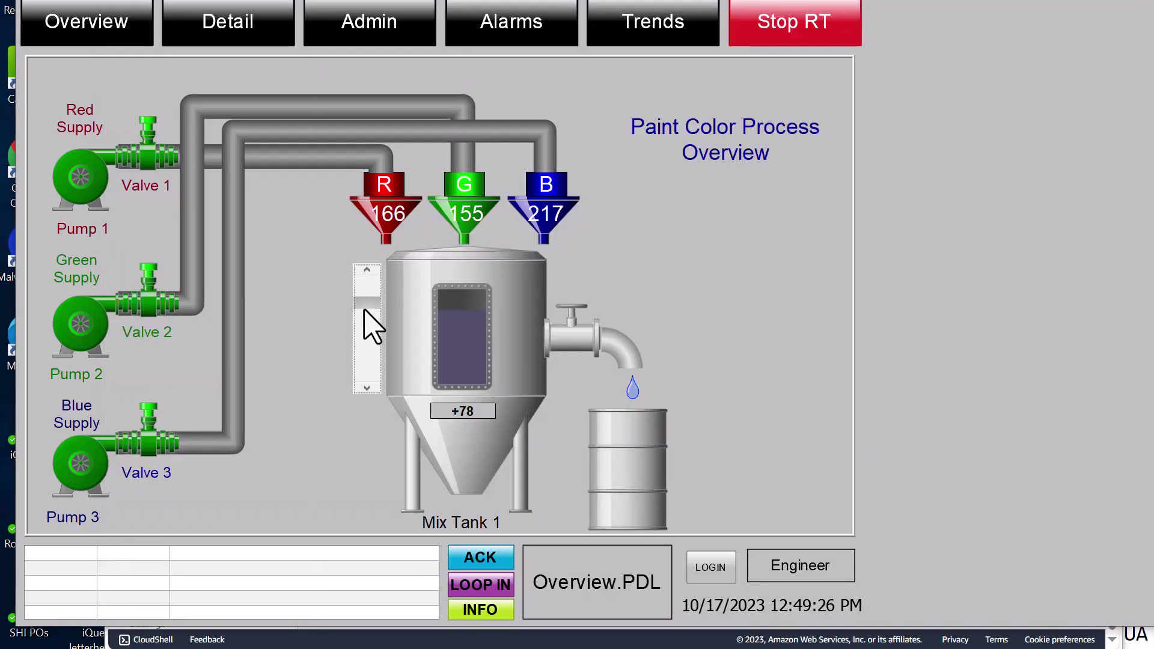
- Lower the tank level to 27 and check the test client for the new messages
left_click_drag(376, 356, 378, 361)
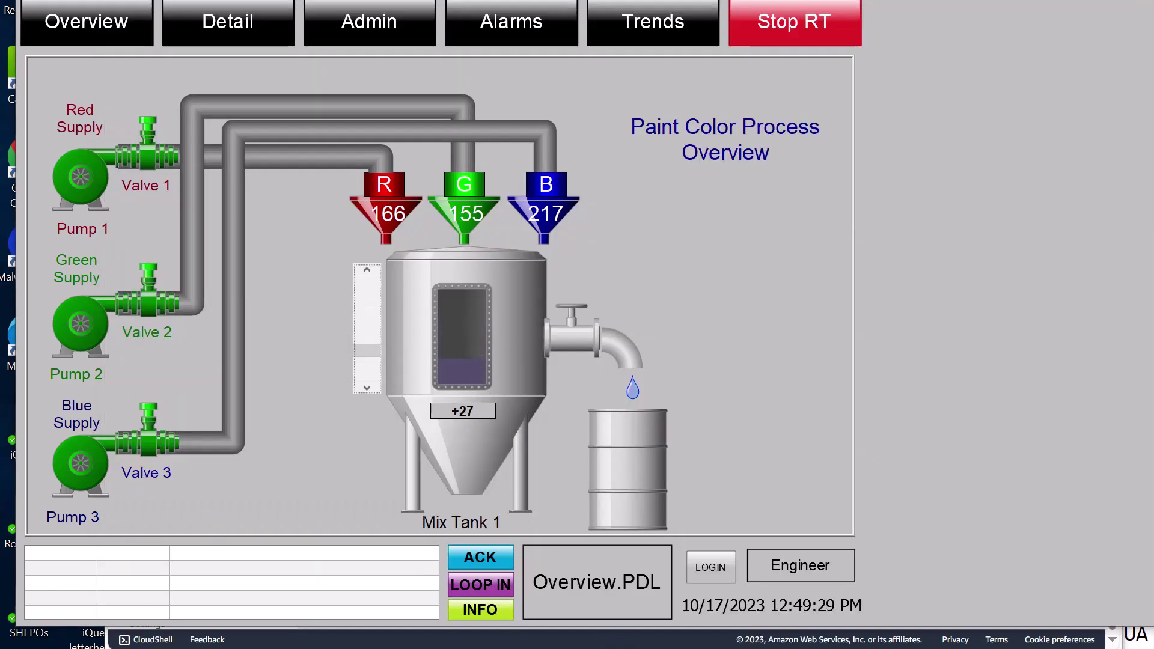
key("alt+Tab")
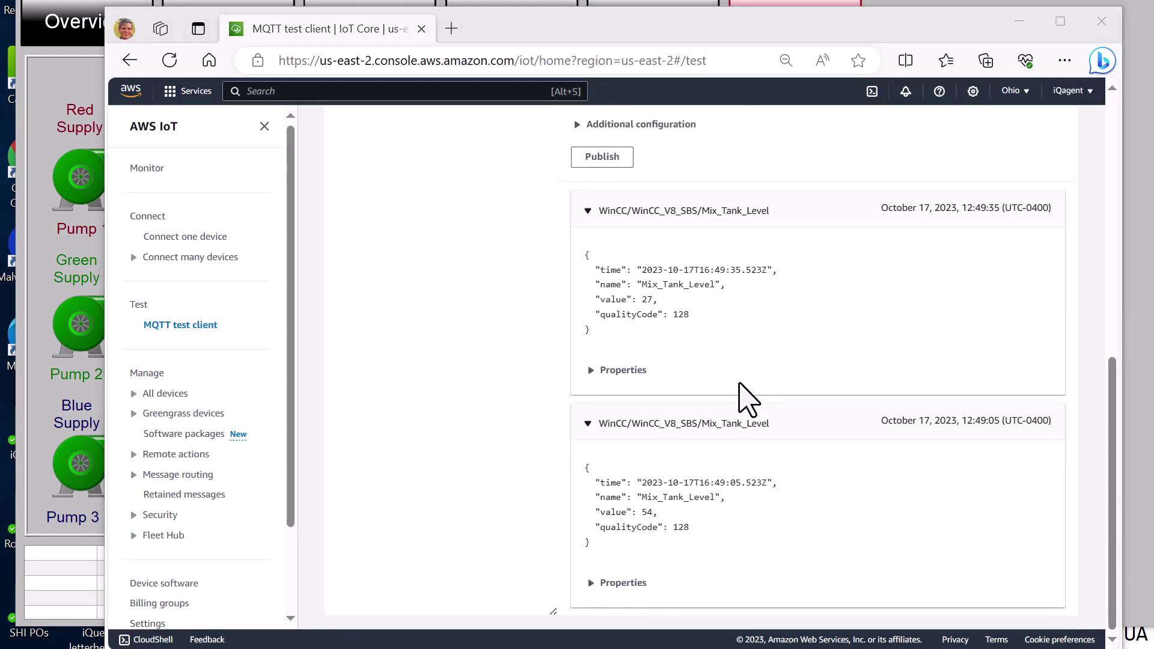
scroll(748, 400, "down", 3)
scroll(763, 437, "up", 3)
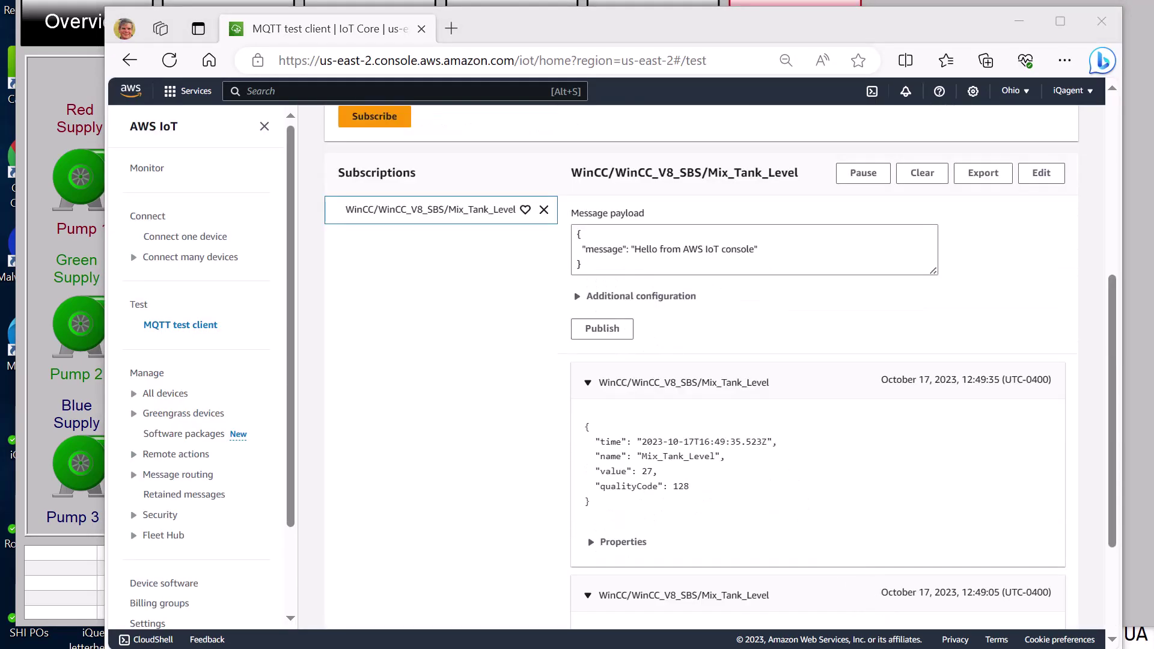
key("alt+Tab")
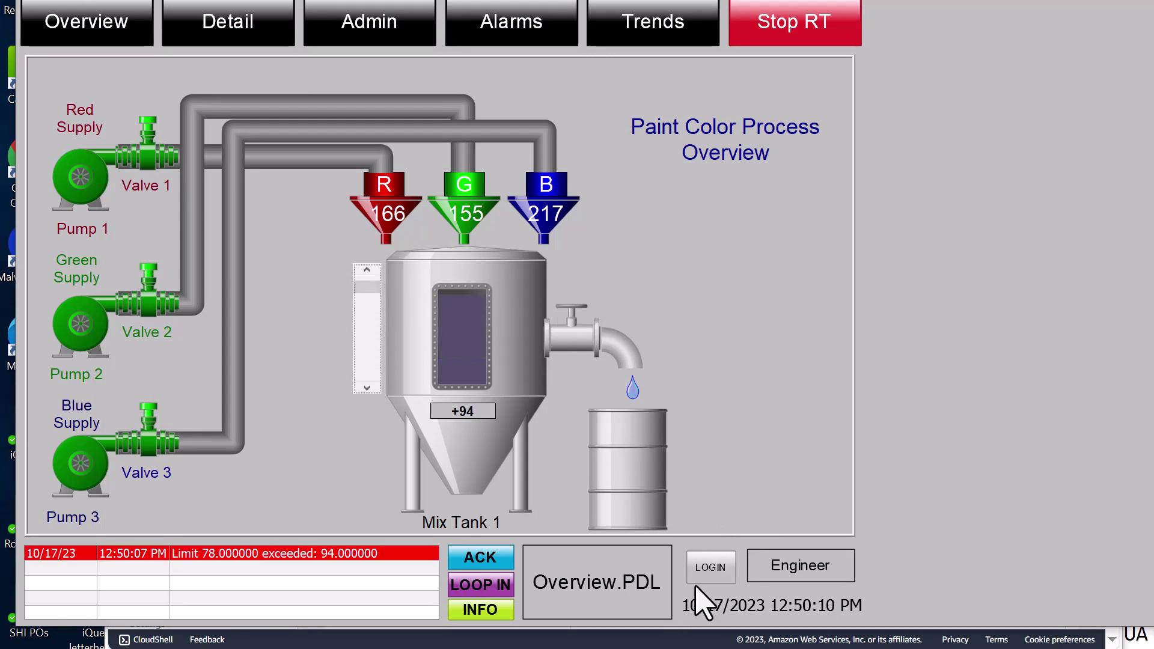
key("alt+Tab")
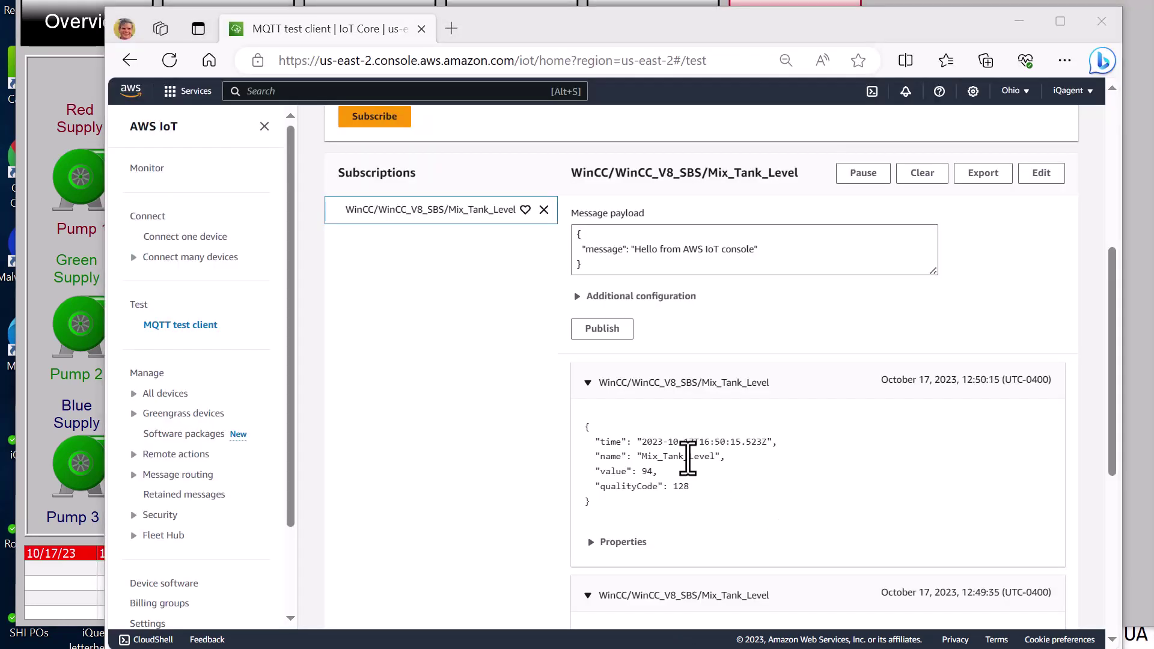